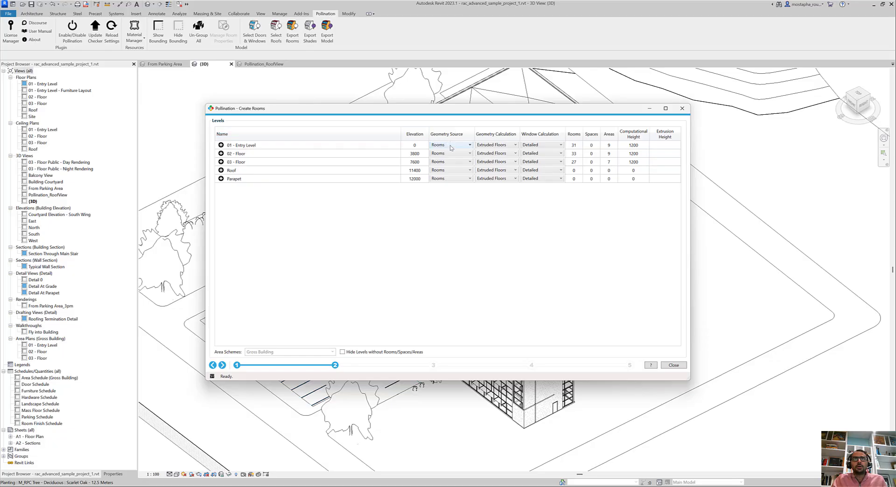
Try Areas as the geometry source for the 01 - Entry Level and return it to Rooms
{"action": "left_click", "coordinate": [453, 145]}
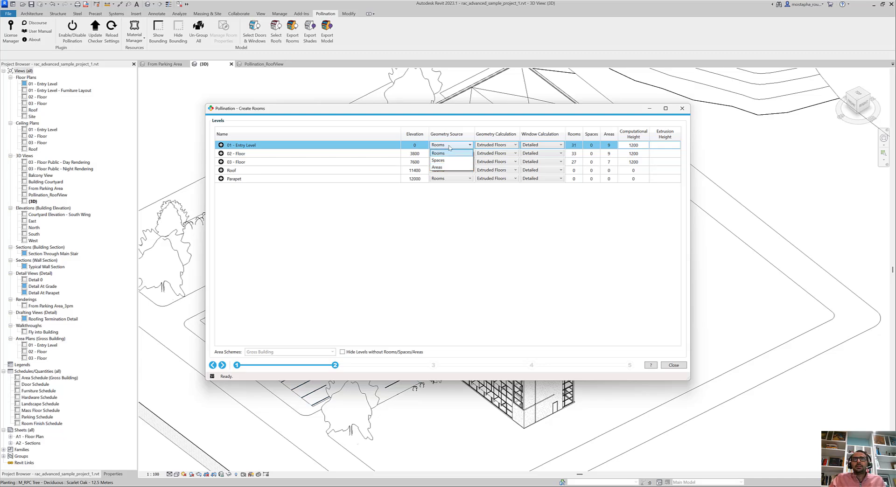
{"action": "left_click", "coordinate": [613, 114]}
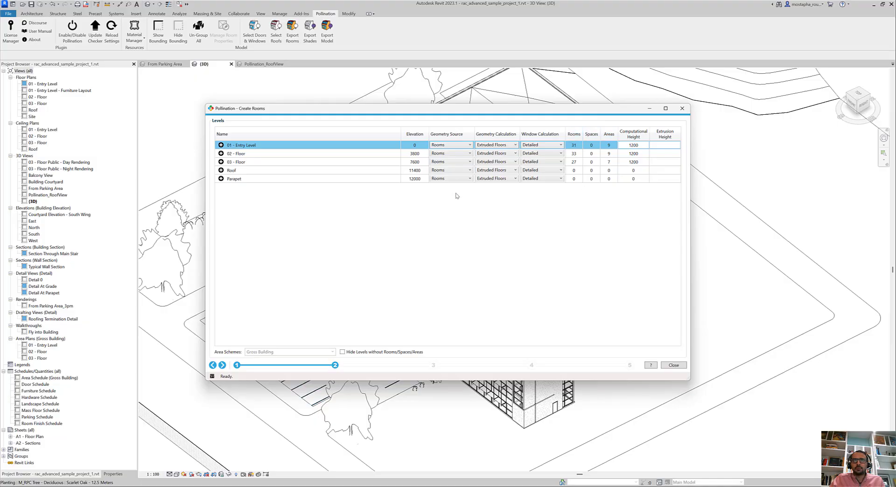
{"action": "left_click", "coordinate": [455, 146]}
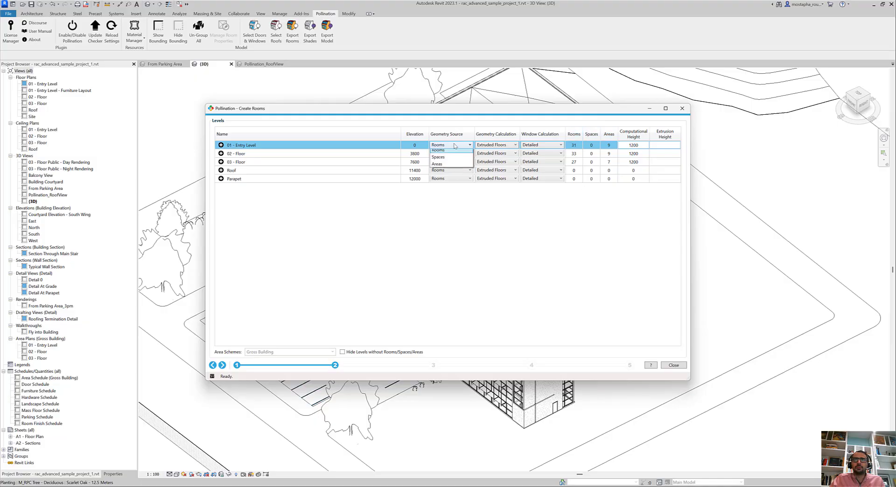
{"action": "left_click", "coordinate": [447, 166]}
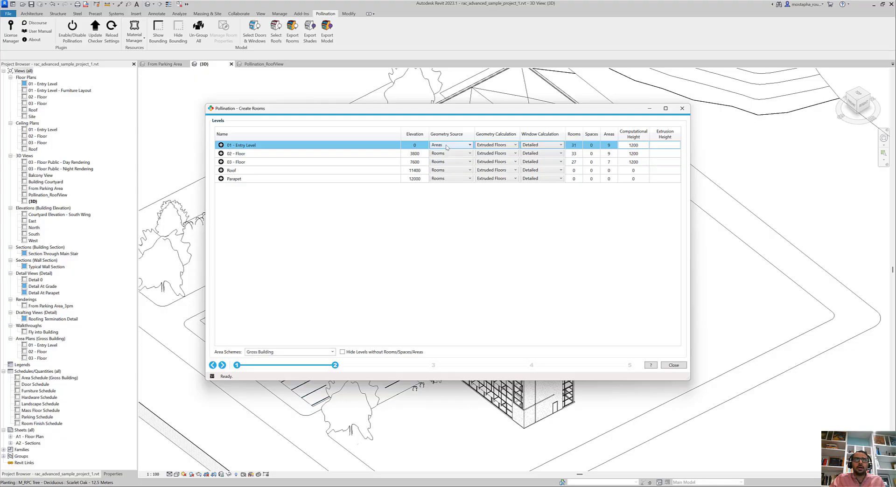
{"action": "left_click", "coordinate": [446, 146]}
{"action": "left_click", "coordinate": [447, 153]}
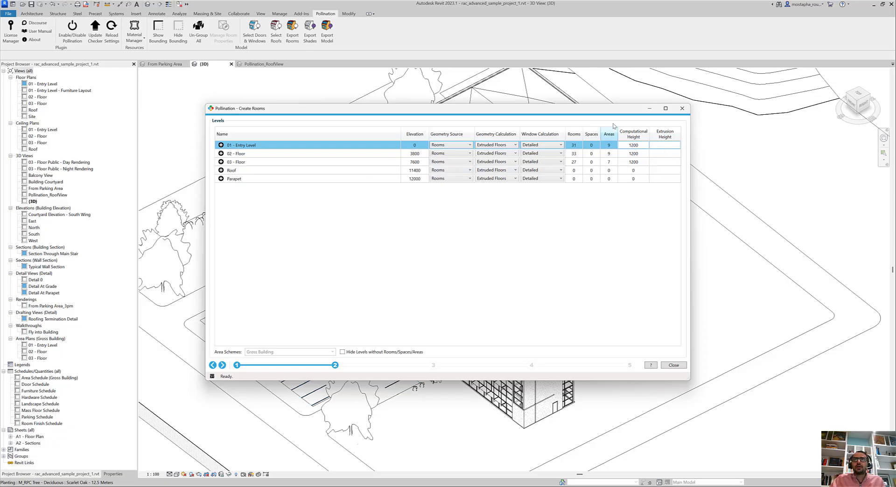
Examine the building's roof, courtyard and facades in the 3D view from several sides
{"action": "left_click_drag", "start_coordinate": [609, 115], "coordinate": [589, 294]}
{"action": "scroll", "coordinate": [569, 145], "scroll_direction": "down", "scroll_amount": 2}
{"action": "scroll", "coordinate": [568, 143], "scroll_direction": "up", "scroll_amount": 2}
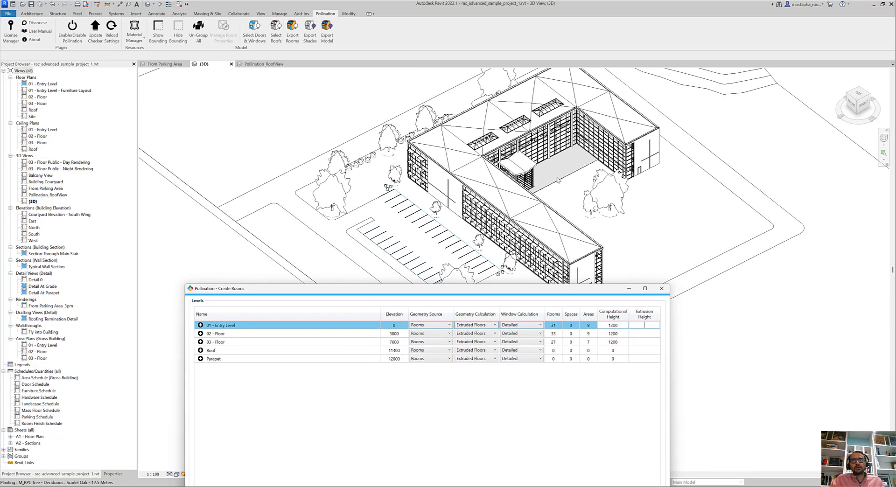
{"action": "middle_click_drag", "start_coordinate": [592, 167], "coordinate": [464, 189], "text": "shift"}
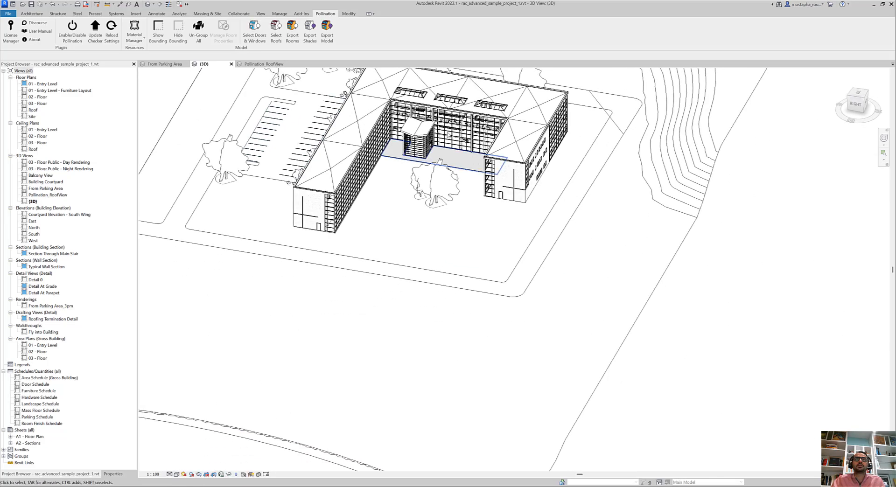
{"action": "scroll", "coordinate": [463, 190], "scroll_direction": "up", "scroll_amount": 2}
{"action": "scroll", "coordinate": [463, 189], "scroll_direction": "up", "scroll_amount": 1}
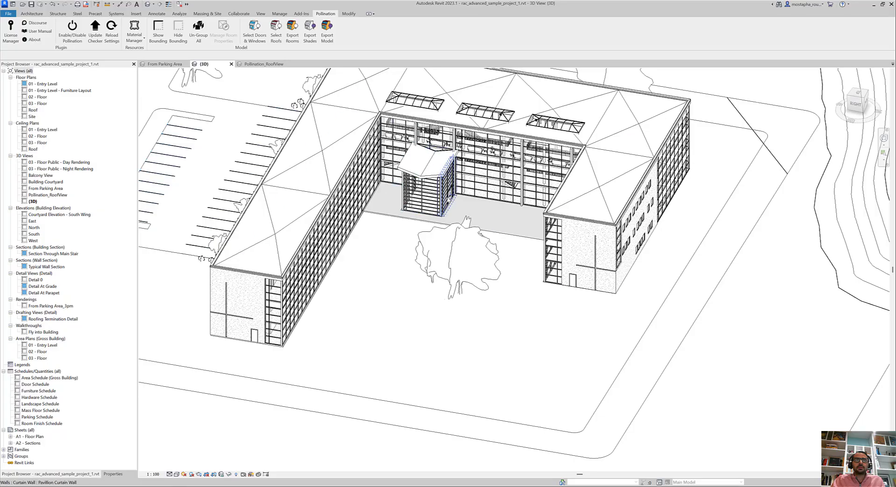
{"action": "middle_click_drag", "start_coordinate": [463, 190], "coordinate": [340, 106], "text": "shift"}
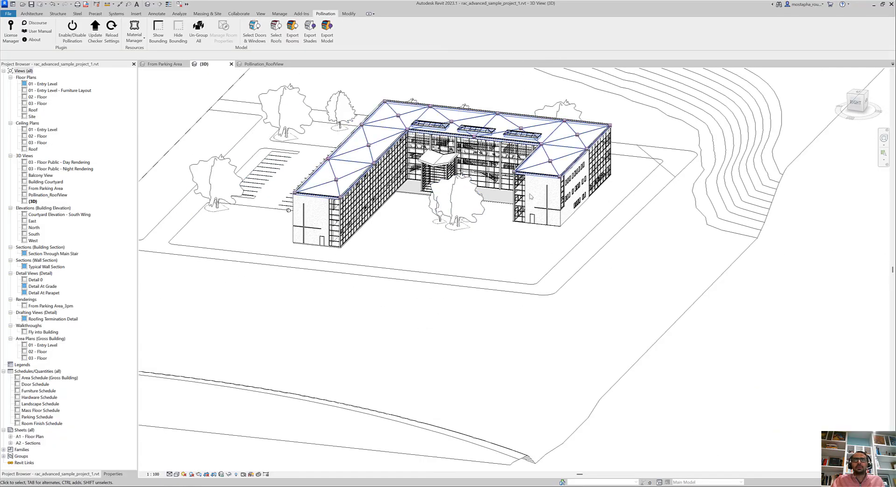
{"action": "middle_click_drag", "start_coordinate": [410, 239], "coordinate": [600, 280], "text": "shift"}
{"action": "scroll", "coordinate": [668, 183], "scroll_direction": "up", "scroll_amount": 2}
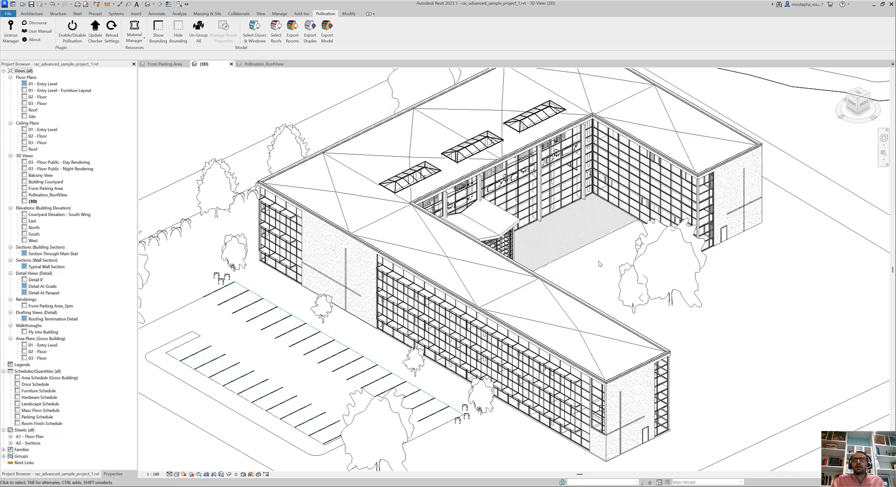
{"action": "middle_click_drag", "start_coordinate": [605, 263], "coordinate": [455, 327], "text": "shift"}
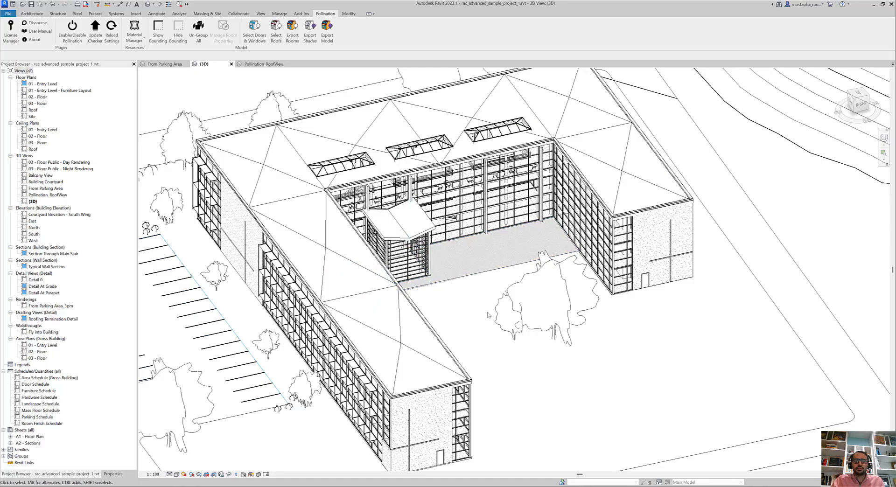
Set the extrusion heights of 01 - Entry Level, 02 - Floor and 03 - Floor to reach the next level above, 3800 each
{"action": "mouse_move", "coordinate": [548, 486]}
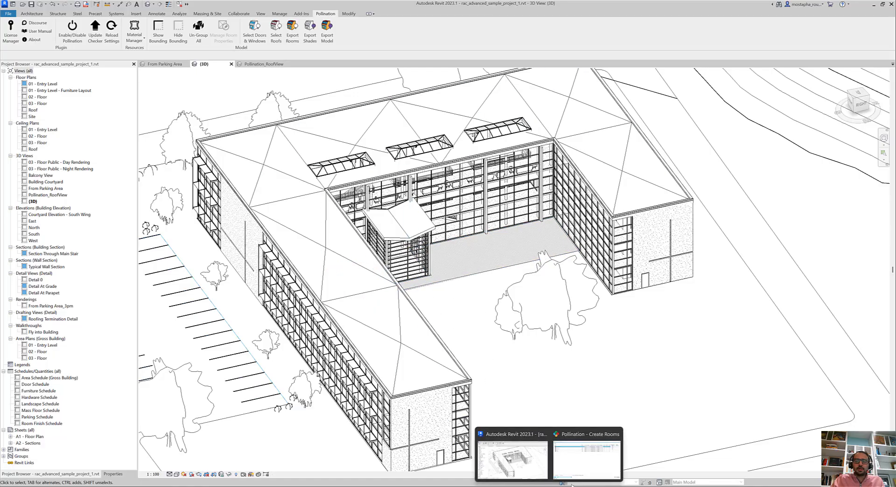
{"action": "left_click", "coordinate": [586, 455]}
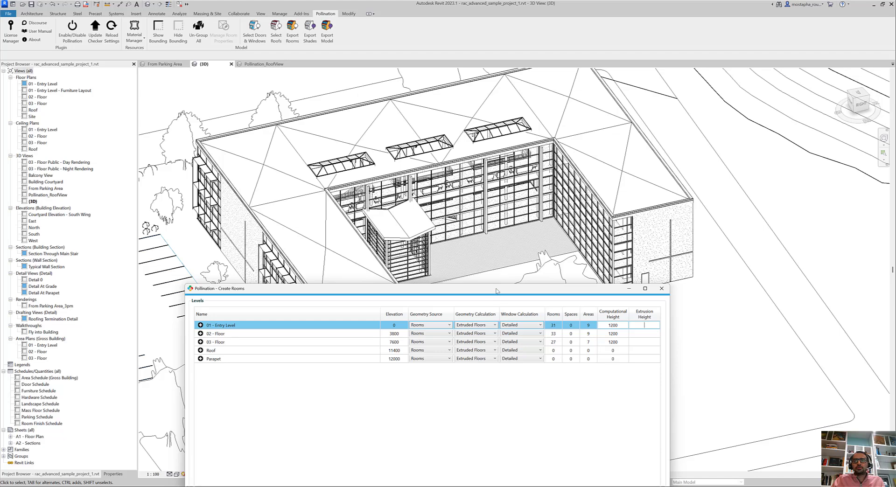
{"action": "left_click_drag", "start_coordinate": [496, 291], "coordinate": [506, 191]}
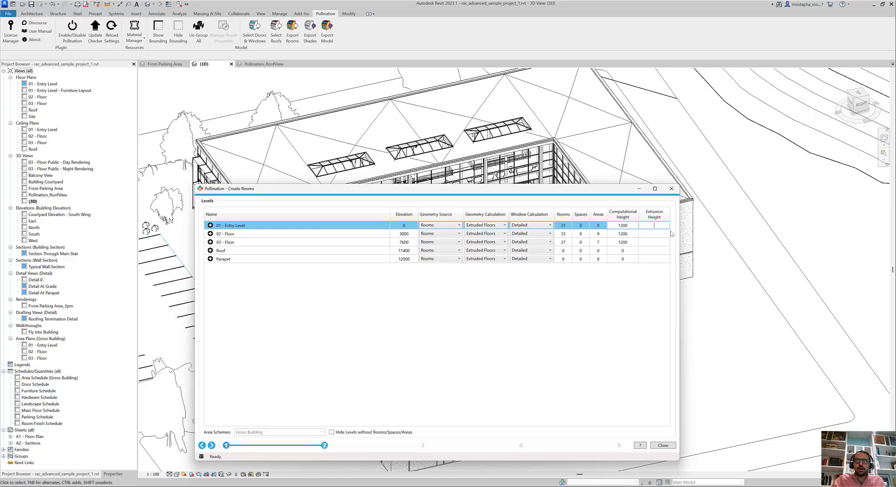
{"action": "left_click", "coordinate": [648, 226]}
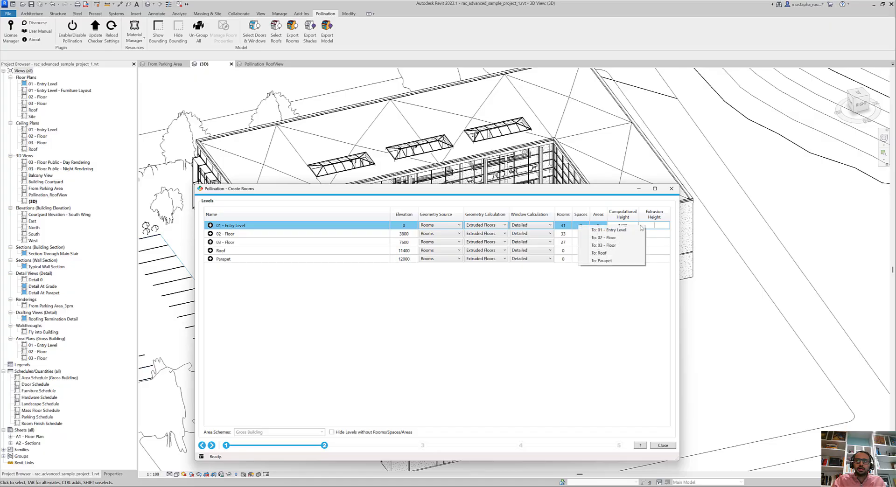
{"action": "left_click", "coordinate": [632, 238]}
{"action": "left_click", "coordinate": [661, 233]}
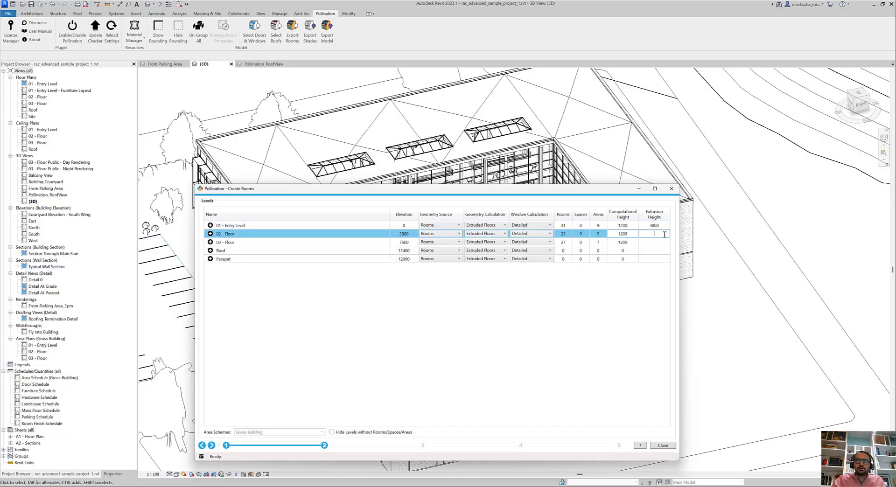
{"action": "left_click", "coordinate": [637, 254]}
{"action": "left_click", "coordinate": [653, 243]}
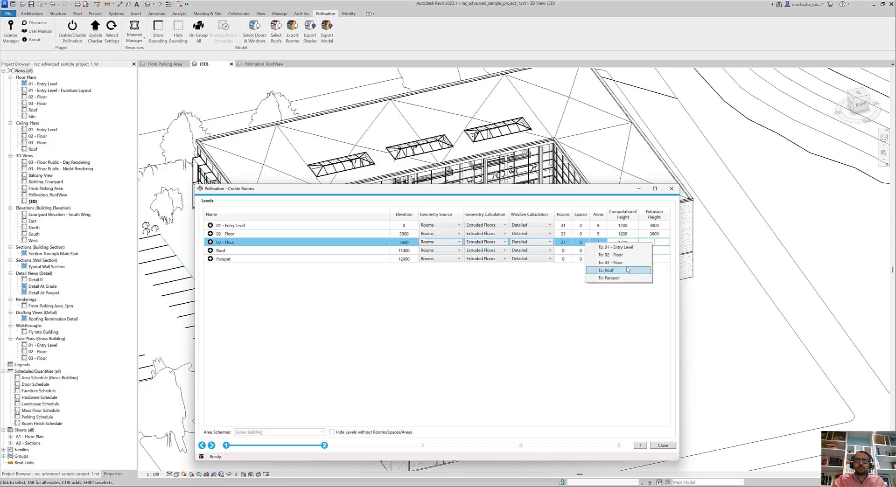
{"action": "left_click", "coordinate": [627, 269]}
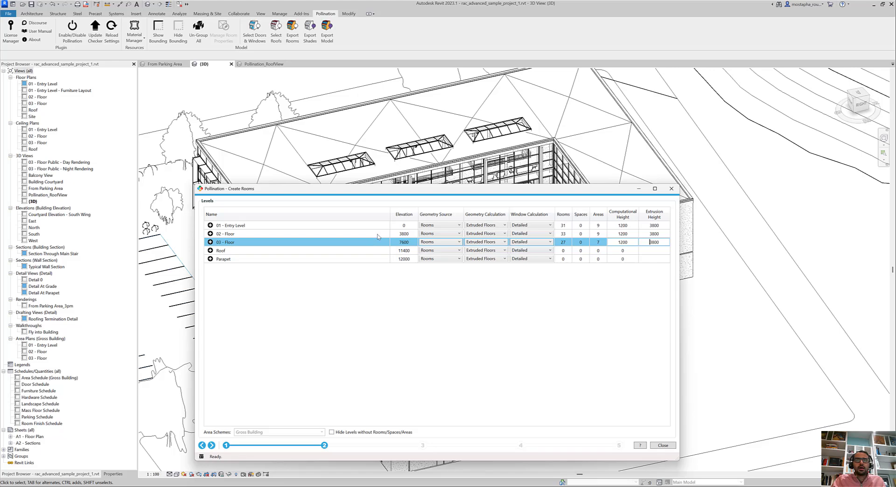
Try hiding the levels without rooms, spaces or areas, and restore the full level list
{"action": "left_click_drag", "start_coordinate": [390, 192], "coordinate": [387, 140]}
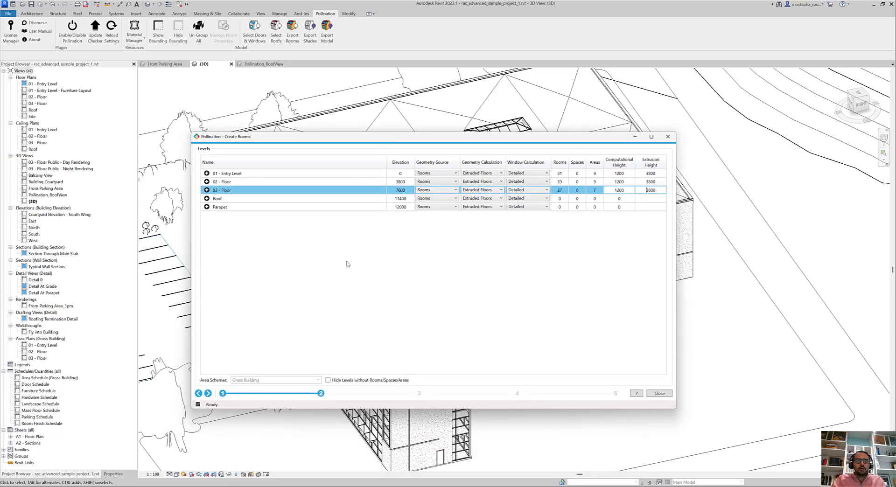
{"action": "left_click", "coordinate": [328, 381]}
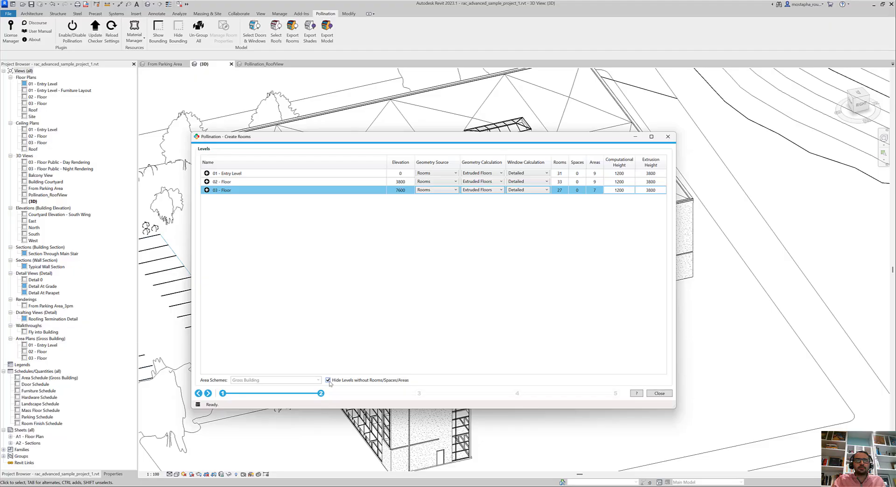
{"action": "left_click", "coordinate": [328, 381]}
{"action": "left_click", "coordinate": [328, 380]}
{"action": "left_click", "coordinate": [328, 381]}
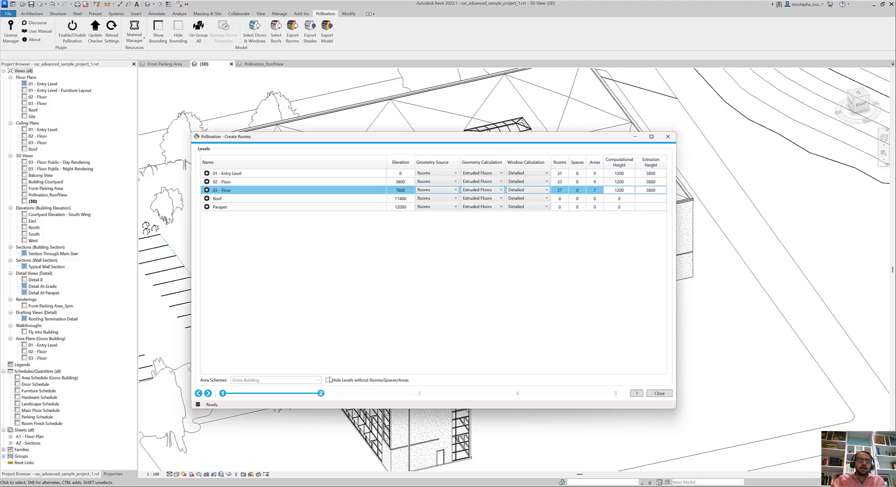
{"action": "left_click", "coordinate": [328, 380]}
{"action": "left_click", "coordinate": [328, 380]}
Check the area schemes offered when 01 - Entry Level uses Areas as geometry source, and return the source to Rooms
{"action": "left_click", "coordinate": [428, 173]}
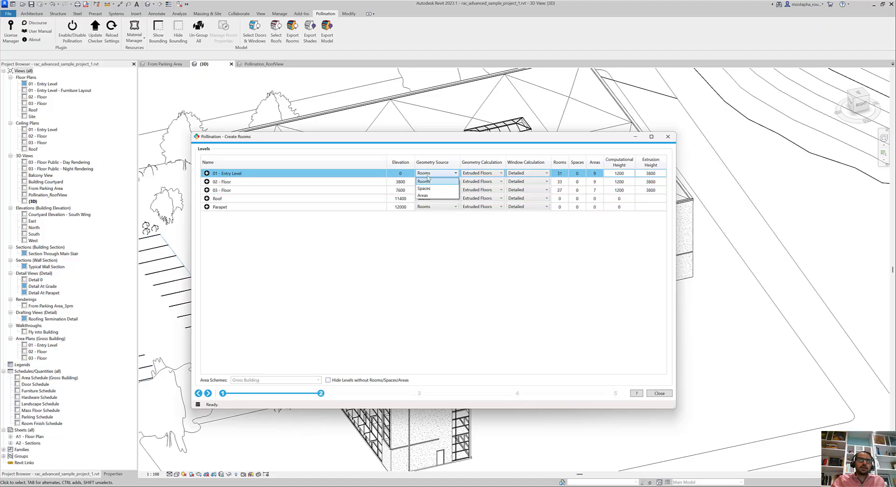
{"action": "left_click", "coordinate": [428, 173]}
{"action": "left_click", "coordinate": [426, 197]}
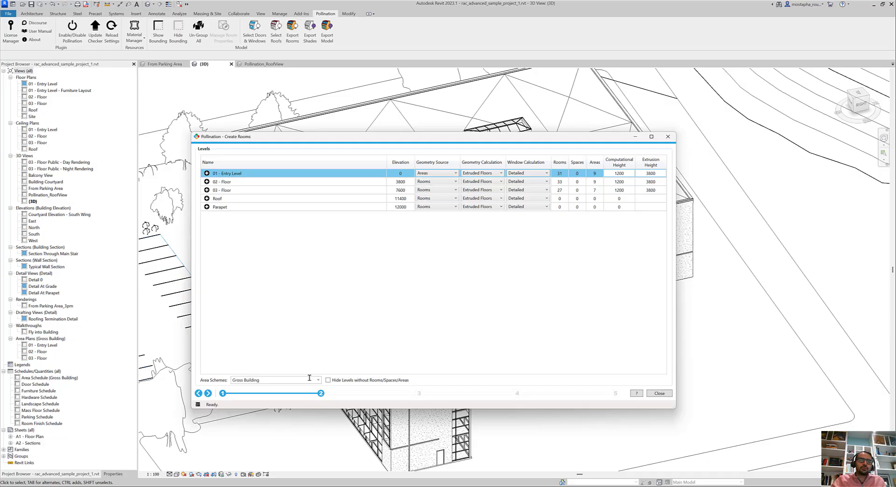
{"action": "left_click", "coordinate": [318, 381]}
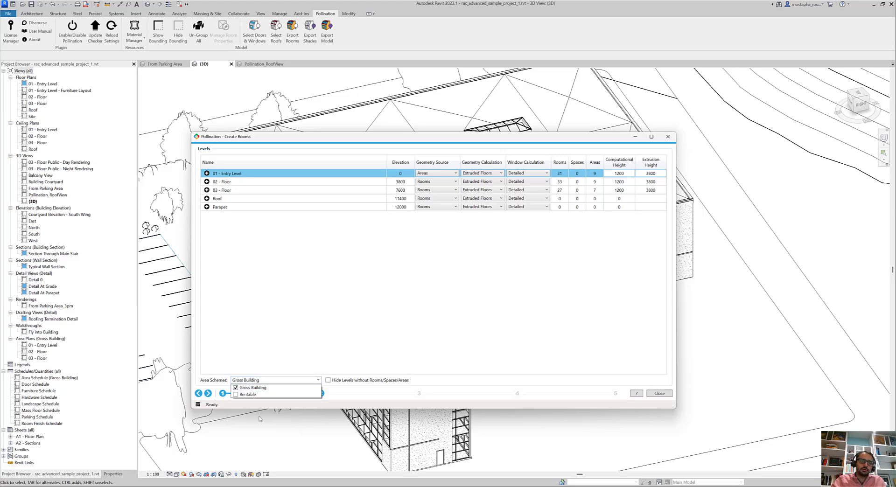
{"action": "left_click", "coordinate": [312, 338]}
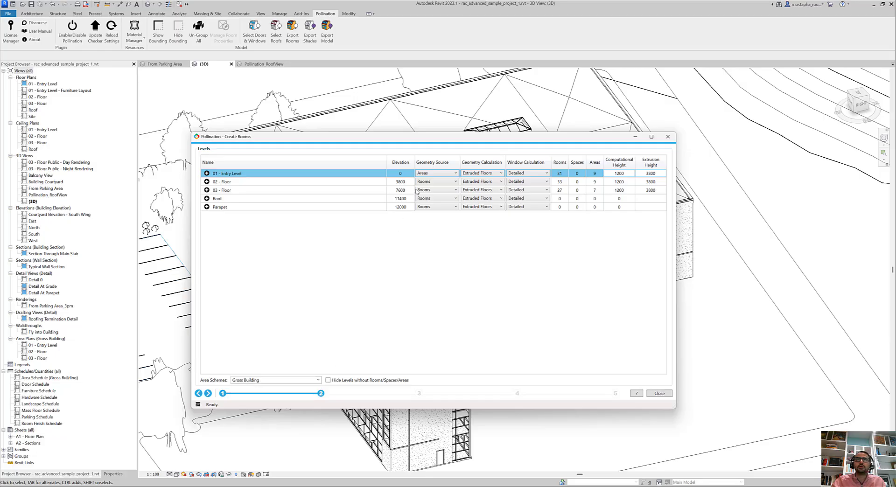
{"action": "left_click", "coordinate": [436, 174]}
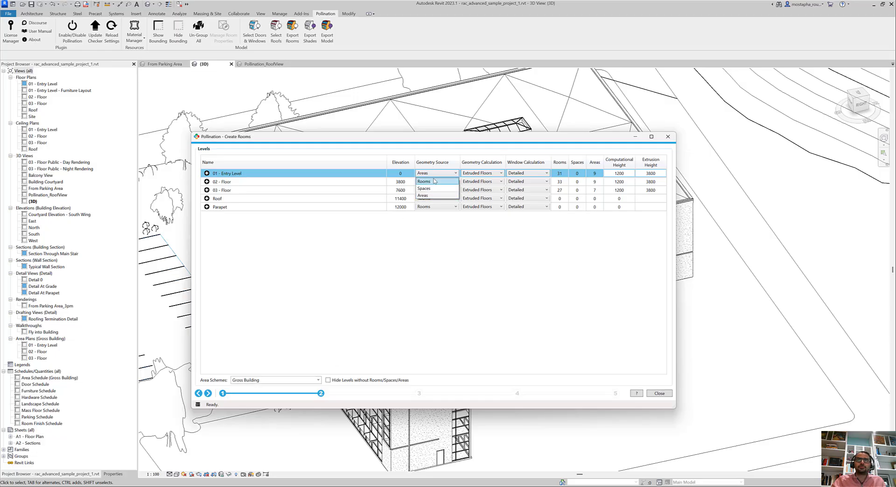
{"action": "left_click", "coordinate": [434, 181]}
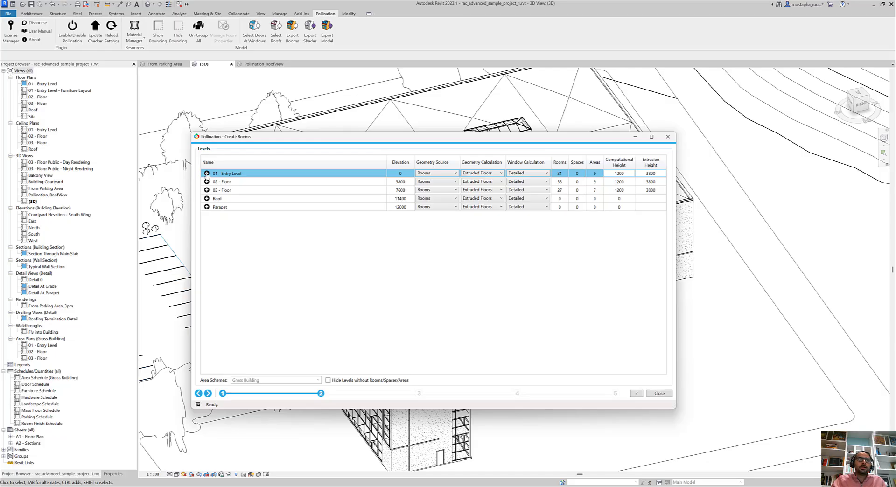
Create a Pollination floor plan for 01 - Entry Level and open it
{"action": "right_click", "coordinate": [207, 175]}
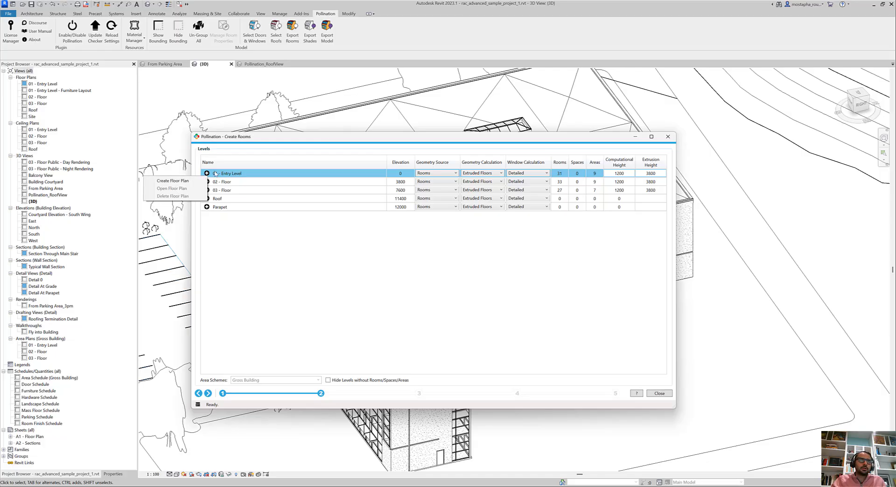
{"action": "left_click", "coordinate": [189, 183]}
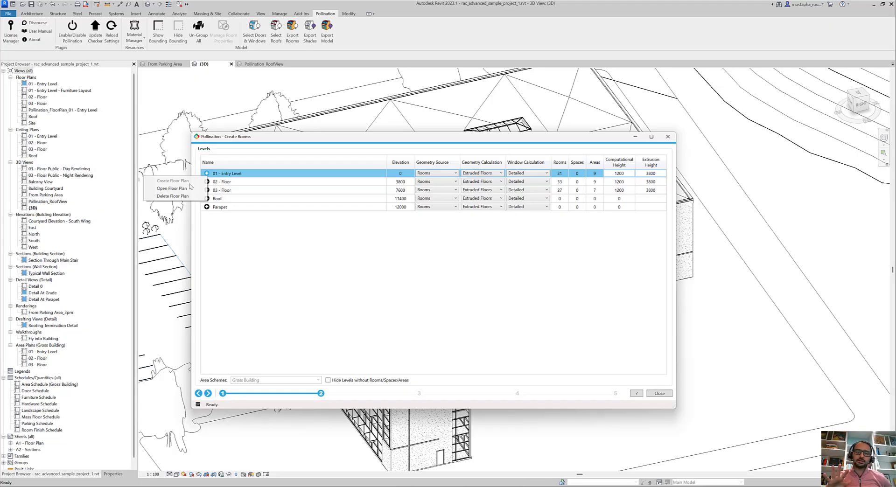
{"action": "left_click", "coordinate": [189, 187]}
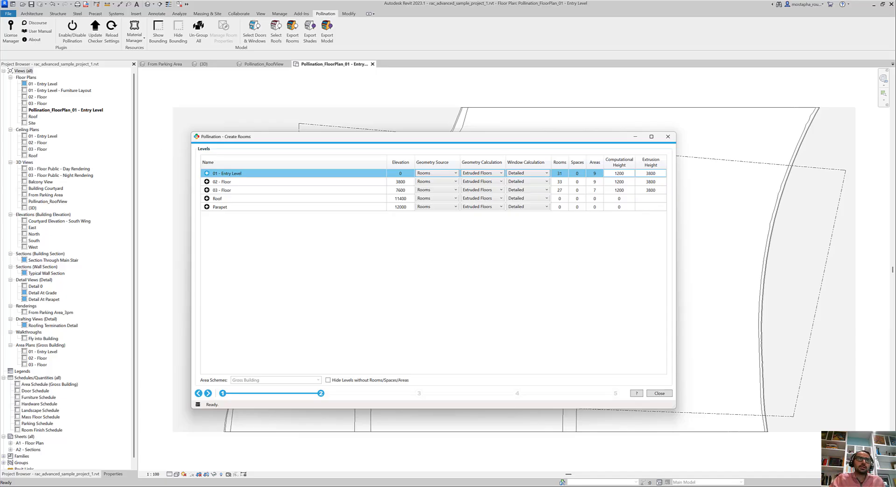
Inspect the entry-level floor plan for gaps in room coverage, especially around the Electrical, Men and Women rooms
{"action": "left_click_drag", "start_coordinate": [238, 136], "coordinate": [253, 366]}
{"action": "scroll", "coordinate": [494, 336], "scroll_direction": "up", "scroll_amount": 4}
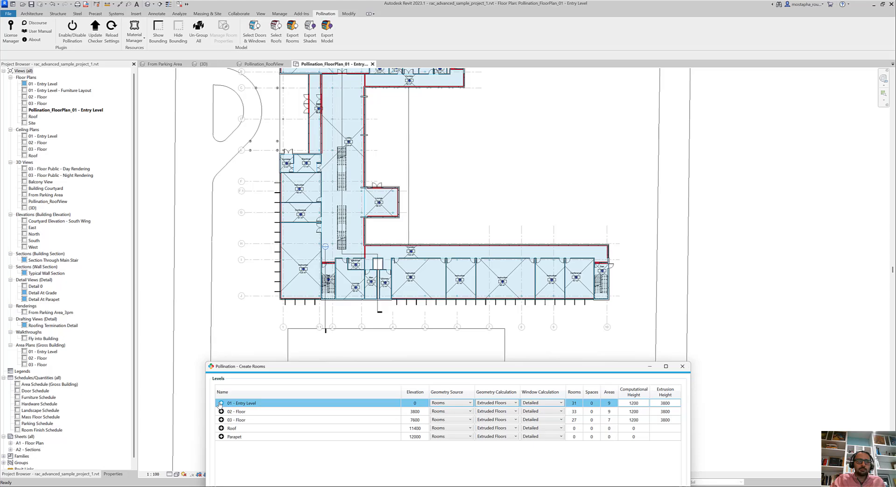
{"action": "left_click", "coordinate": [467, 160]}
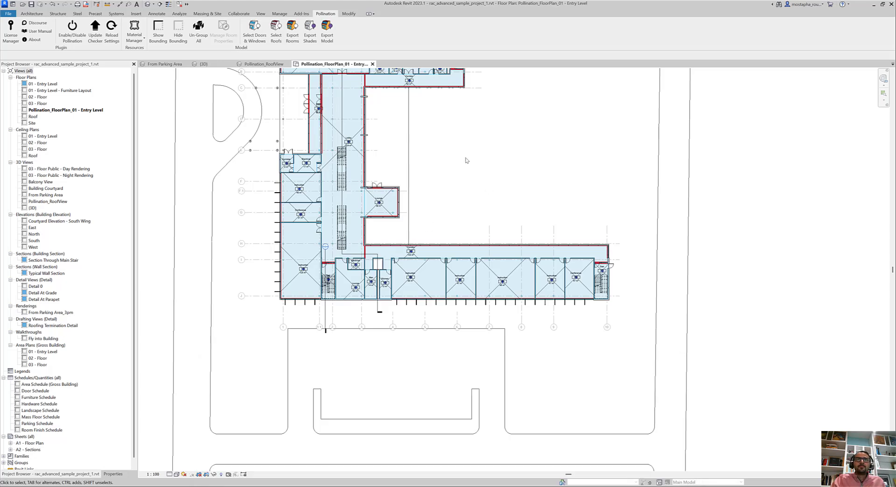
{"action": "middle_click_drag", "start_coordinate": [476, 175], "coordinate": [482, 210]}
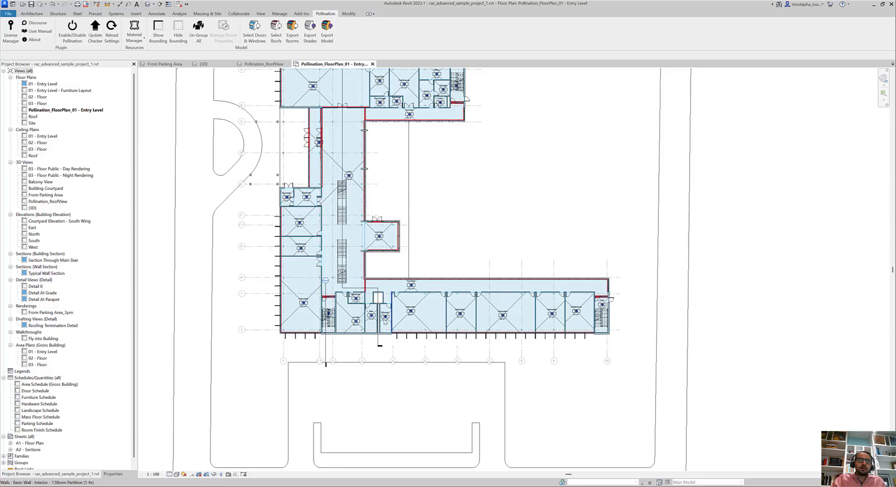
{"action": "scroll", "coordinate": [378, 326], "scroll_direction": "up", "scroll_amount": 5}
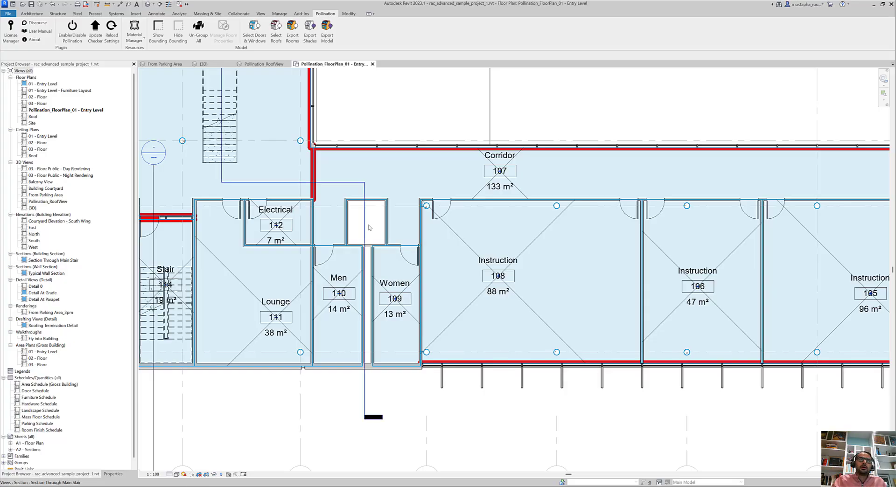
{"action": "scroll", "coordinate": [369, 228], "scroll_direction": "down", "scroll_amount": 5}
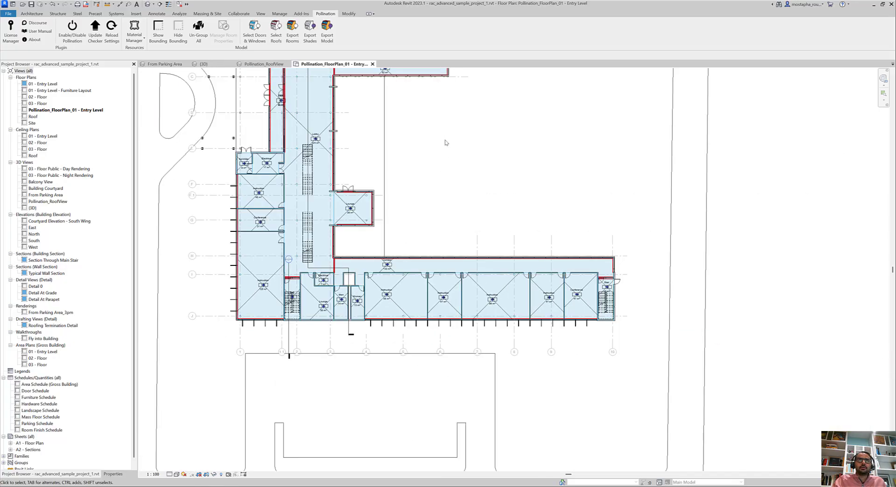
Examine the red-marked boundaries along Corridor 107, the Lobby, the Vest. room and the Cafeteria wall on the entry-level plan
{"action": "middle_click_drag", "start_coordinate": [446, 141], "coordinate": [449, 236]}
{"action": "scroll", "coordinate": [434, 162], "scroll_direction": "up", "scroll_amount": 2}
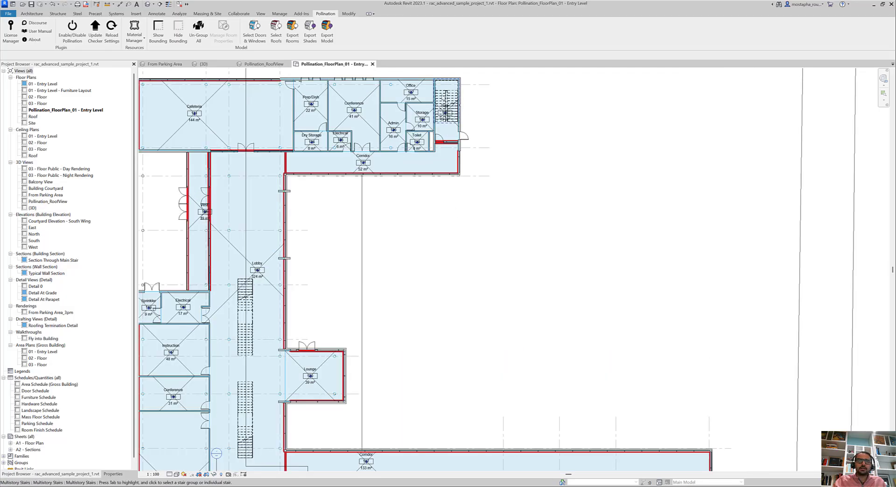
{"action": "scroll", "coordinate": [434, 221], "scroll_direction": "down", "scroll_amount": 3}
{"action": "scroll", "coordinate": [434, 221], "scroll_direction": "up", "scroll_amount": 2}
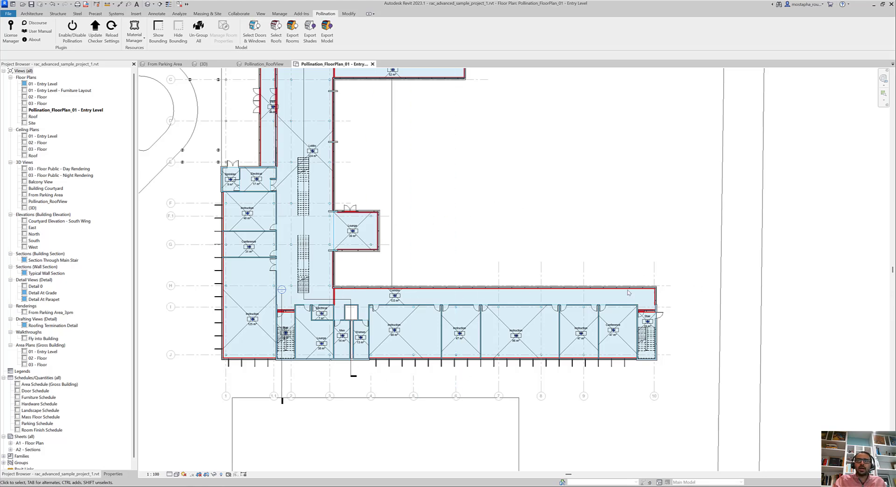
{"action": "scroll", "coordinate": [628, 293], "scroll_direction": "up", "scroll_amount": 3}
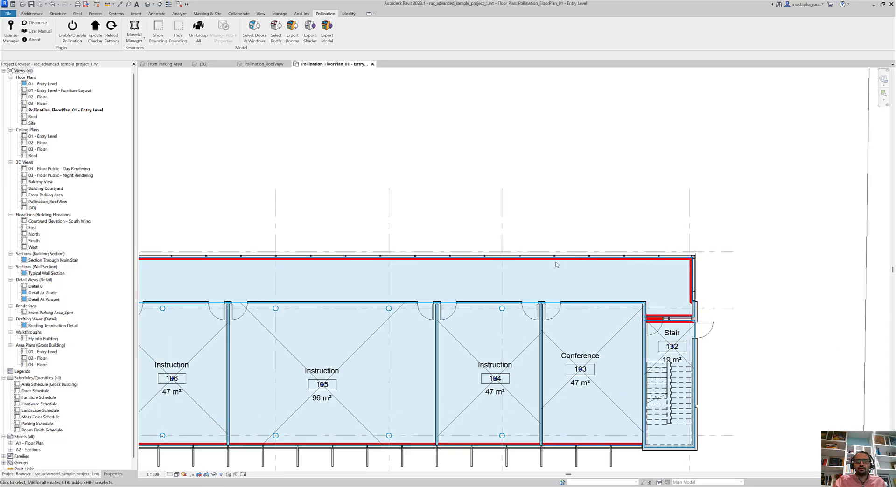
{"action": "scroll", "coordinate": [506, 248], "scroll_direction": "down", "scroll_amount": 2}
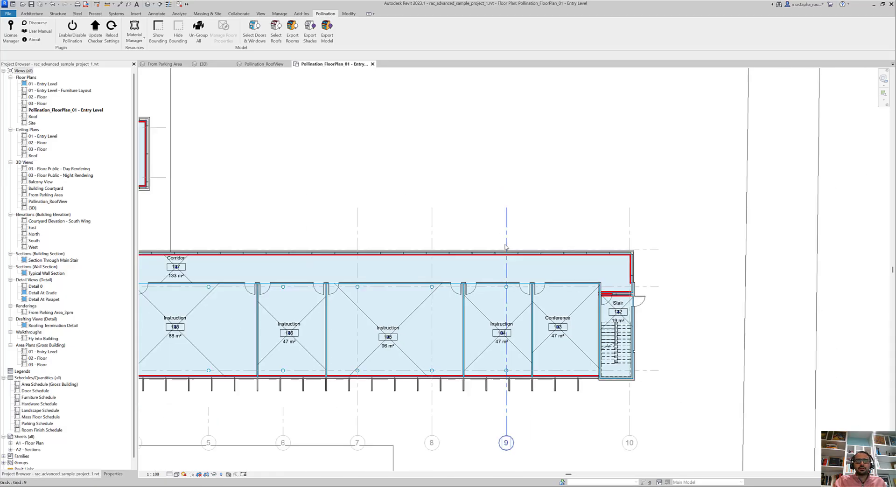
{"action": "scroll", "coordinate": [506, 247], "scroll_direction": "down", "scroll_amount": 1}
{"action": "middle_click_drag", "start_coordinate": [330, 176], "coordinate": [362, 212]}
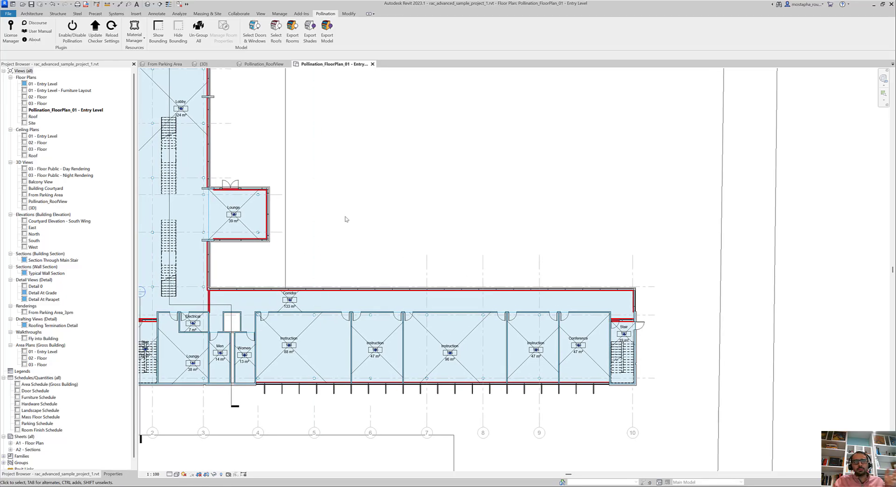
{"action": "middle_click_drag", "start_coordinate": [387, 203], "coordinate": [428, 250]}
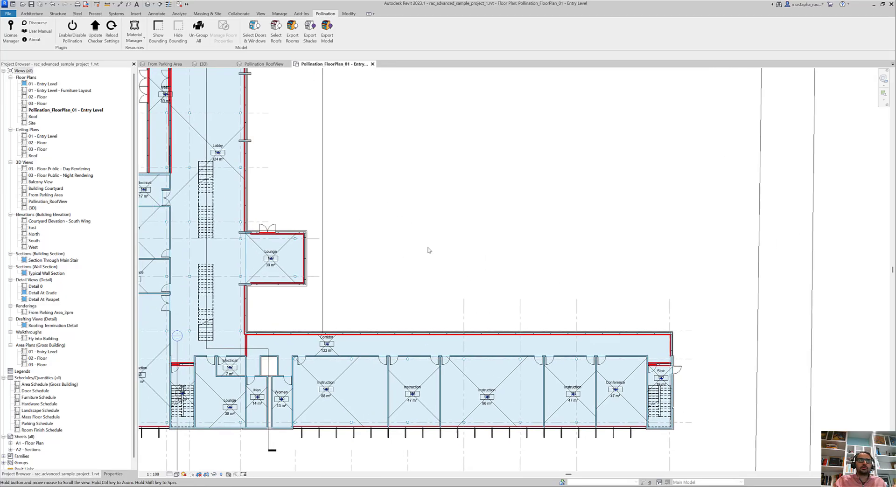
{"action": "scroll", "coordinate": [425, 255], "scroll_direction": "down", "scroll_amount": 2}
{"action": "scroll", "coordinate": [420, 197], "scroll_direction": "up", "scroll_amount": 1}
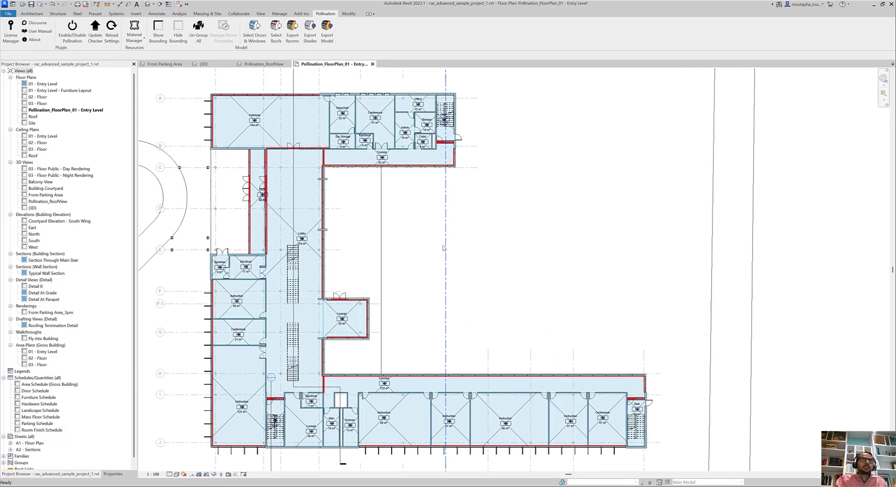
{"action": "scroll", "coordinate": [258, 150], "scroll_direction": "up", "scroll_amount": 3}
{"action": "scroll", "coordinate": [259, 150], "scroll_direction": "up", "scroll_amount": 2}
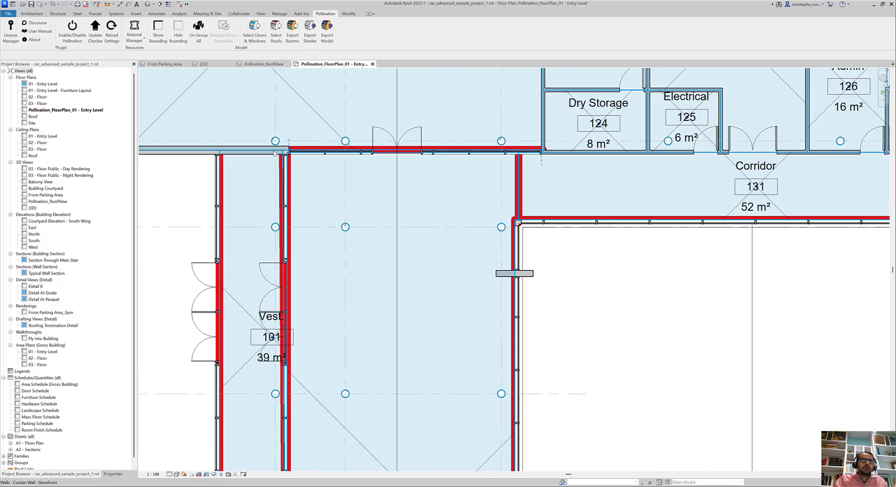
{"action": "scroll", "coordinate": [288, 157], "scroll_direction": "down", "scroll_amount": 4}
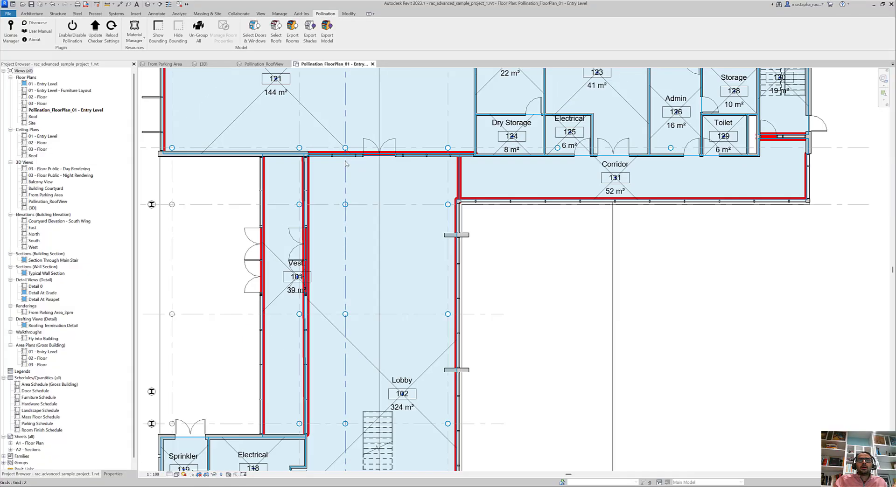
{"action": "middle_click_drag", "start_coordinate": [607, 339], "coordinate": [556, 206]}
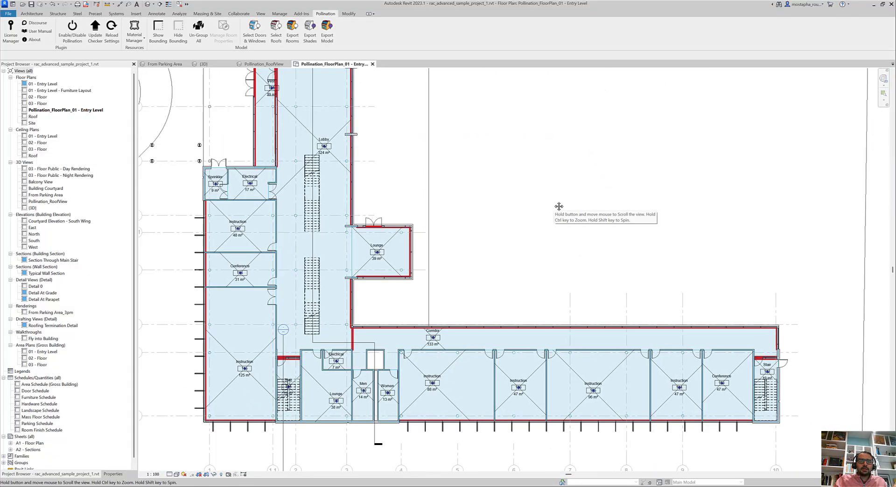
Try placing a new room in the empty shaft between Electrical 112 and Women 109, dismissing the save reminder
{"action": "scroll", "coordinate": [377, 419], "scroll_direction": "up", "scroll_amount": 3}
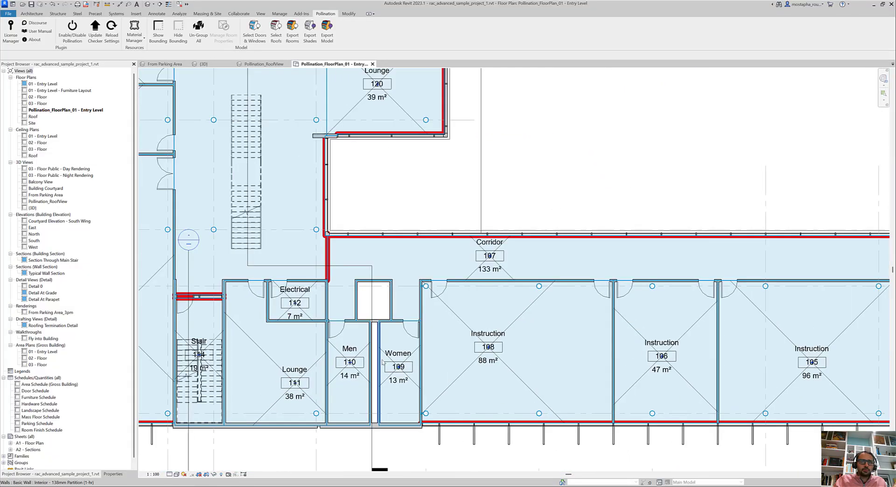
{"action": "left_click", "coordinate": [31, 14]}
{"action": "left_click", "coordinate": [321, 28]}
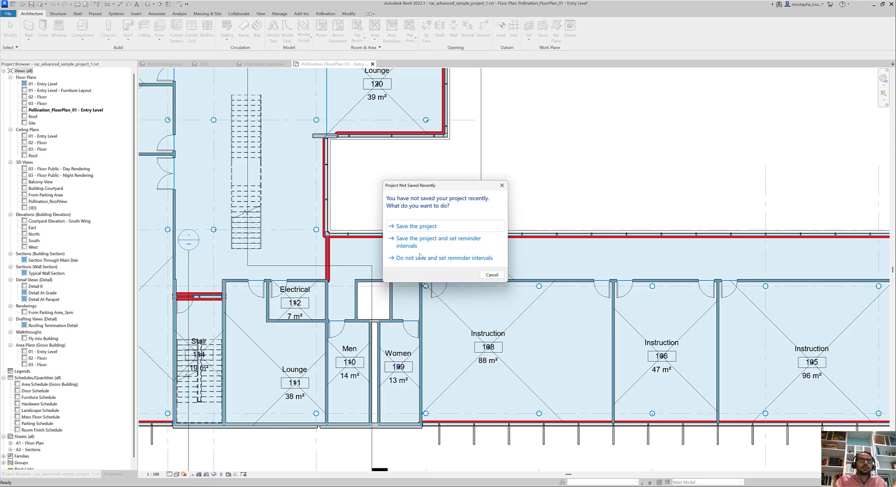
{"action": "left_click", "coordinate": [501, 186]}
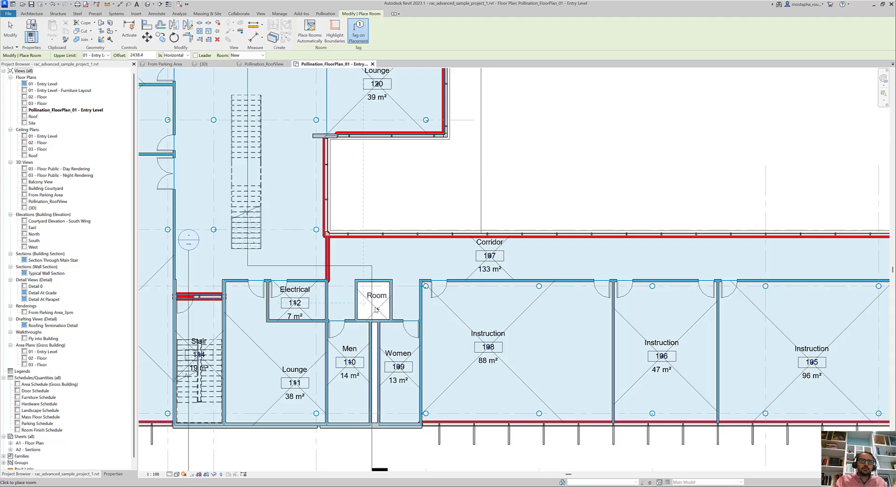
{"action": "left_click", "coordinate": [371, 299]}
{"action": "left_click", "coordinate": [10, 32]}
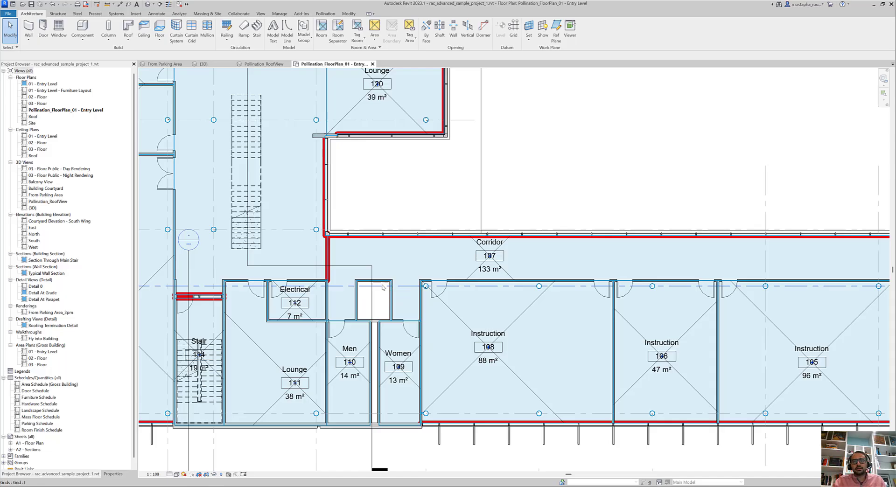
Select the partition wall between the shaft and the Men and Women rooms and check its Room Bounding property
{"action": "scroll", "coordinate": [462, 423], "scroll_direction": "up", "scroll_amount": 1}
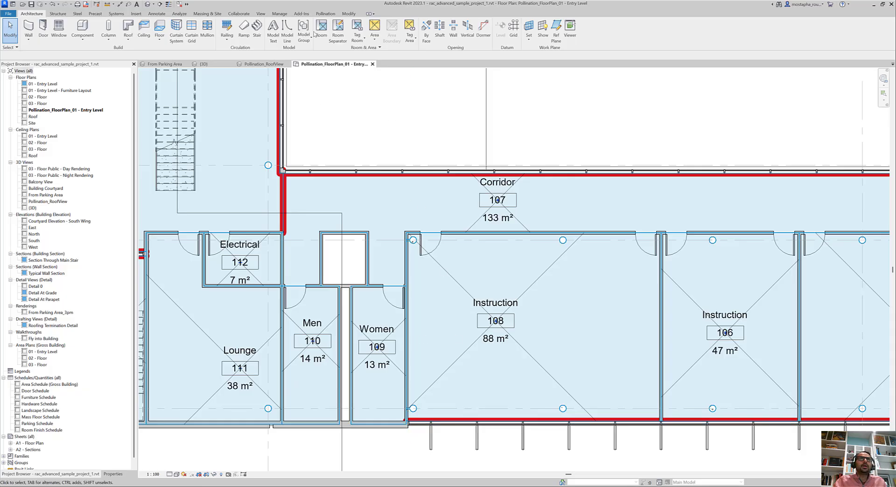
{"action": "left_click", "coordinate": [326, 14]}
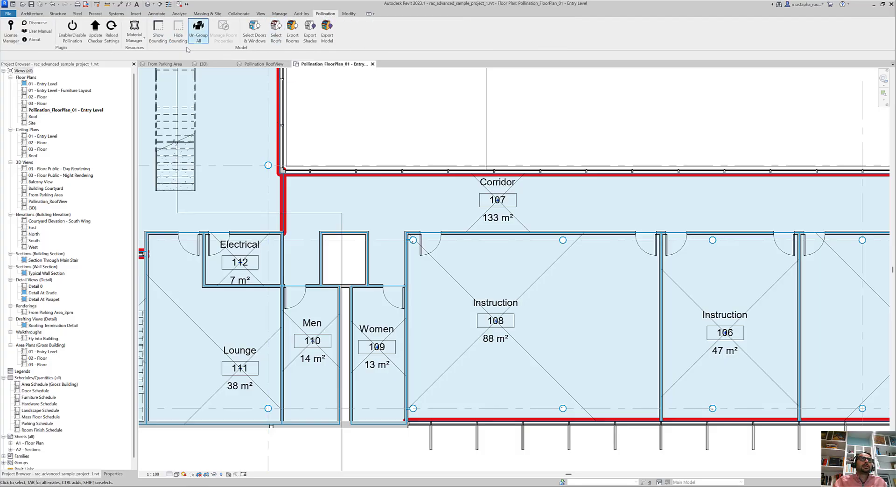
{"action": "left_click", "coordinate": [346, 289]}
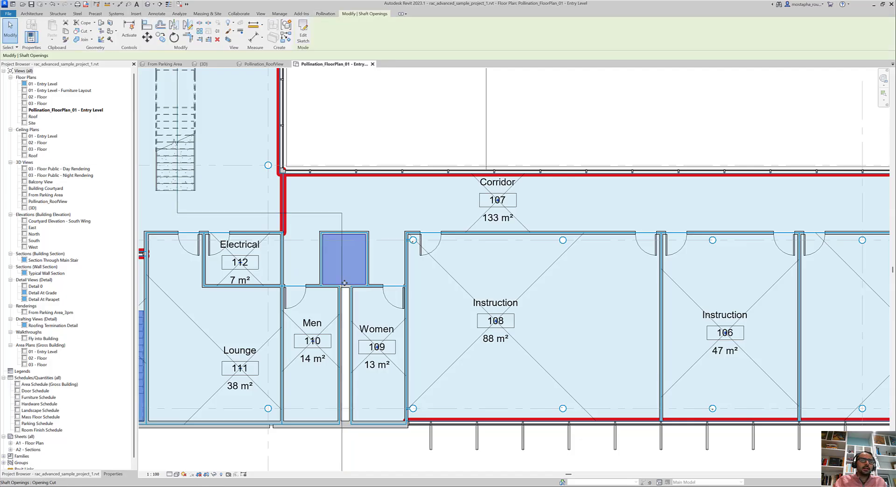
{"action": "left_click", "coordinate": [346, 287]}
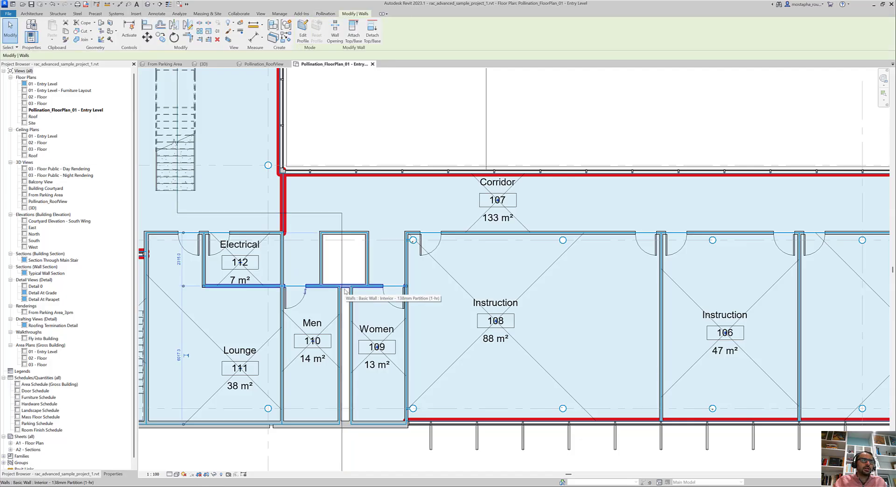
{"action": "left_click", "coordinate": [113, 474]}
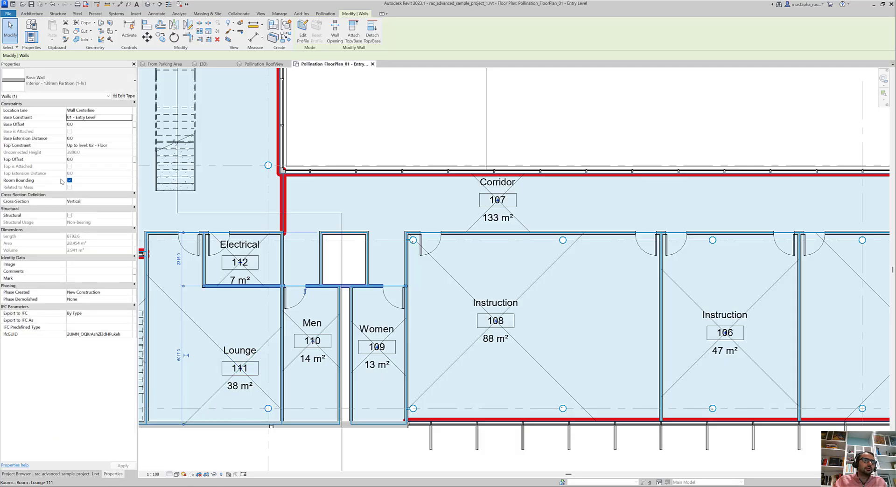
Deselect the wall, highlight the room-bounding elements and examine them across the entry-level plan, including the rooms around Stair 130
{"action": "left_click", "coordinate": [325, 13]}
{"action": "key", "text": "Escape"}
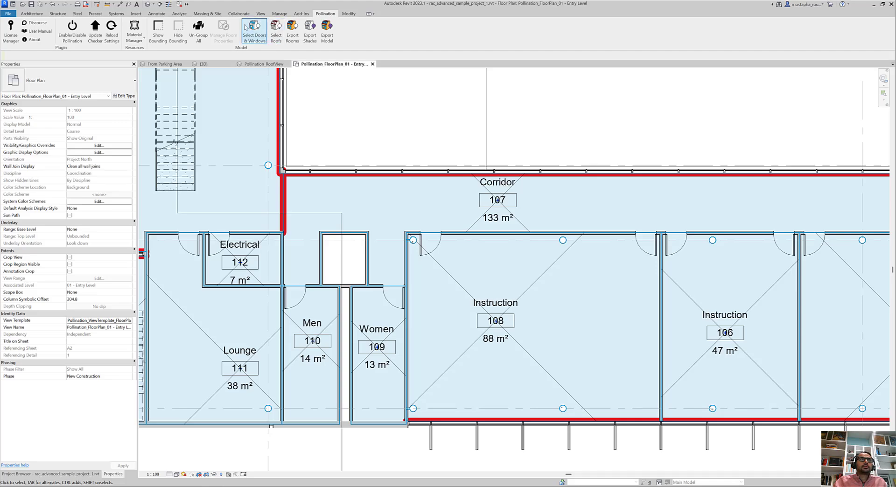
{"action": "left_click", "coordinate": [159, 34]}
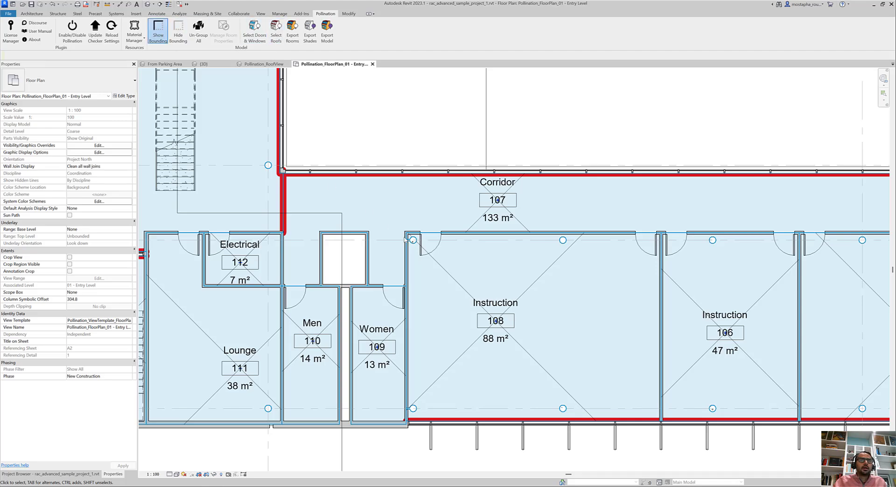
{"action": "scroll", "coordinate": [402, 326], "scroll_direction": "down", "scroll_amount": 5}
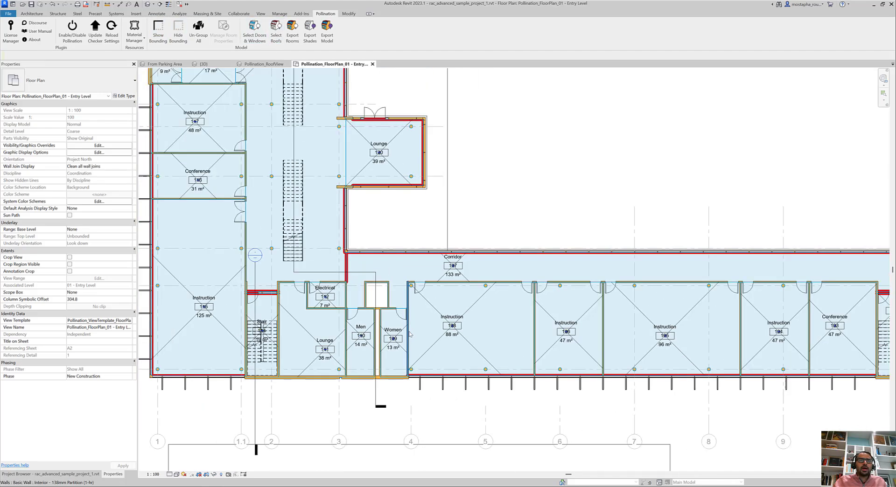
{"action": "scroll", "coordinate": [410, 328], "scroll_direction": "down", "scroll_amount": 3}
{"action": "scroll", "coordinate": [399, 170], "scroll_direction": "up", "scroll_amount": 6}
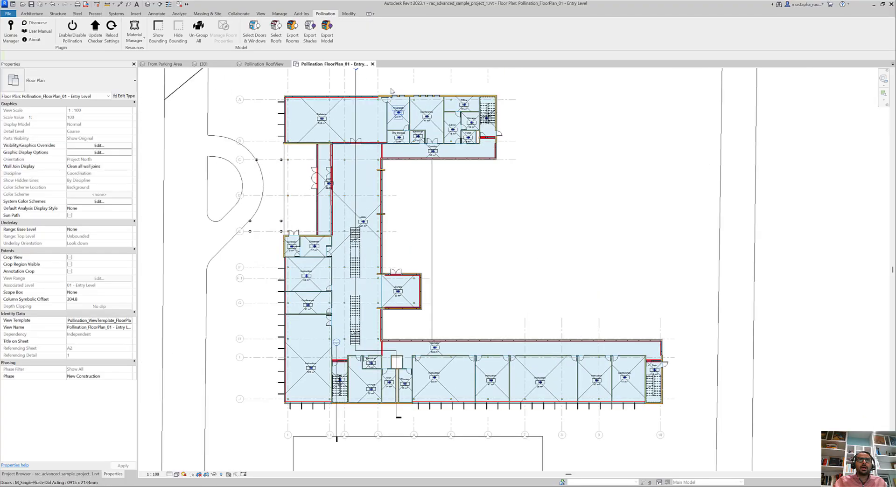
{"action": "scroll", "coordinate": [553, 97], "scroll_direction": "up", "scroll_amount": 4}
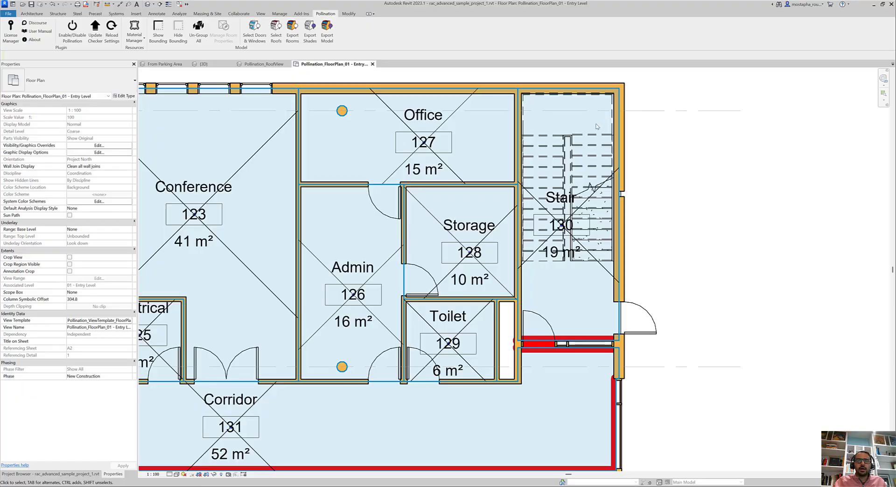
{"action": "scroll", "coordinate": [399, 238], "scroll_direction": "down", "scroll_amount": 5}
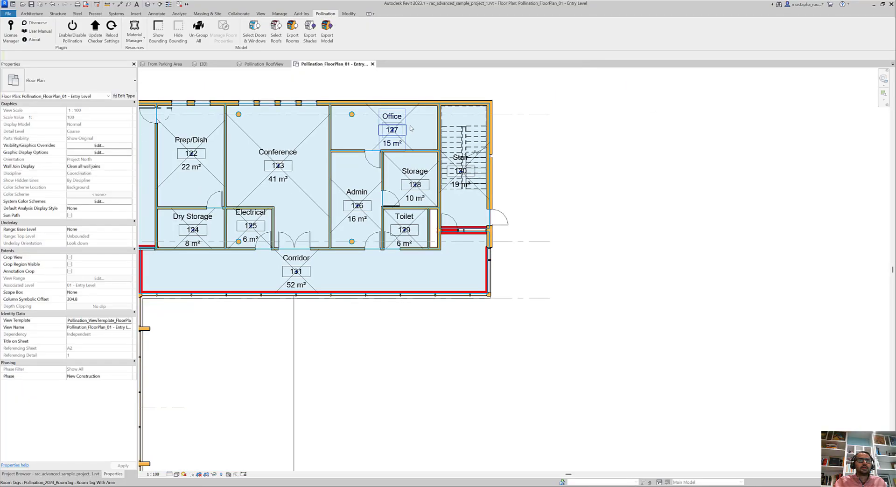
{"action": "middle_click_drag", "start_coordinate": [442, 319], "coordinate": [438, 201]}
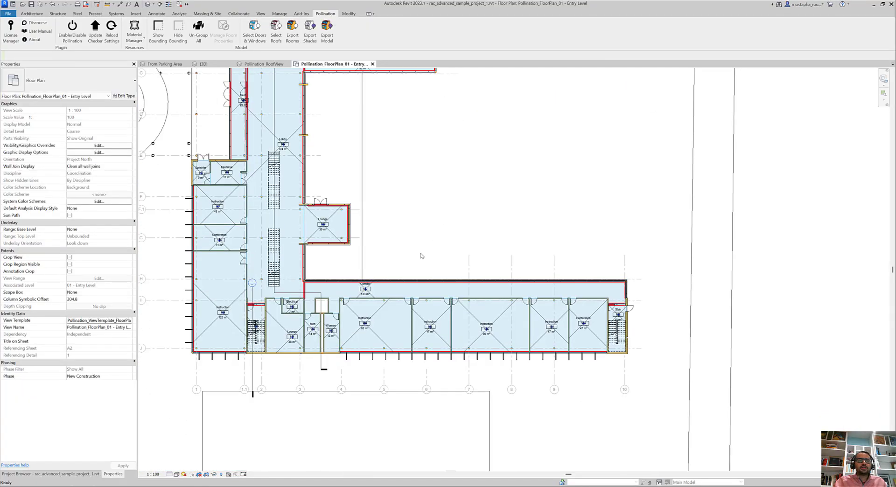
Turn off the bounding highlight and examine the walls and columns around the Men, Women and Instruction rooms, ending with the whole plan
{"action": "scroll", "coordinate": [331, 340], "scroll_direction": "up", "scroll_amount": 1}
{"action": "scroll", "coordinate": [331, 340], "scroll_direction": "up", "scroll_amount": 3}
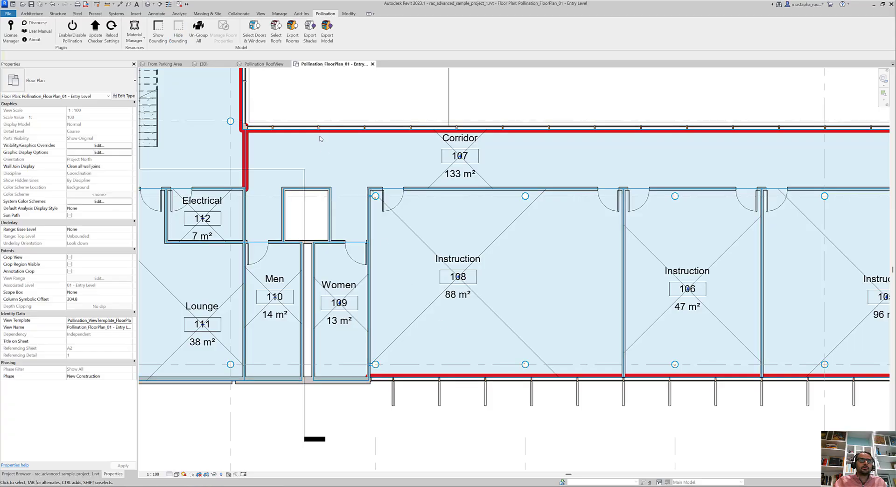
{"action": "scroll", "coordinate": [405, 254], "scroll_direction": "down", "scroll_amount": 2}
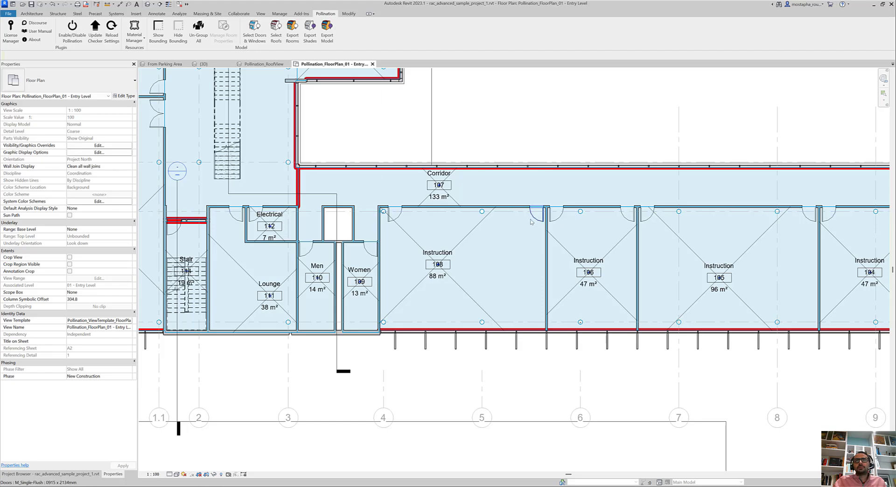
{"action": "scroll", "coordinate": [483, 210], "scroll_direction": "up", "scroll_amount": 3}
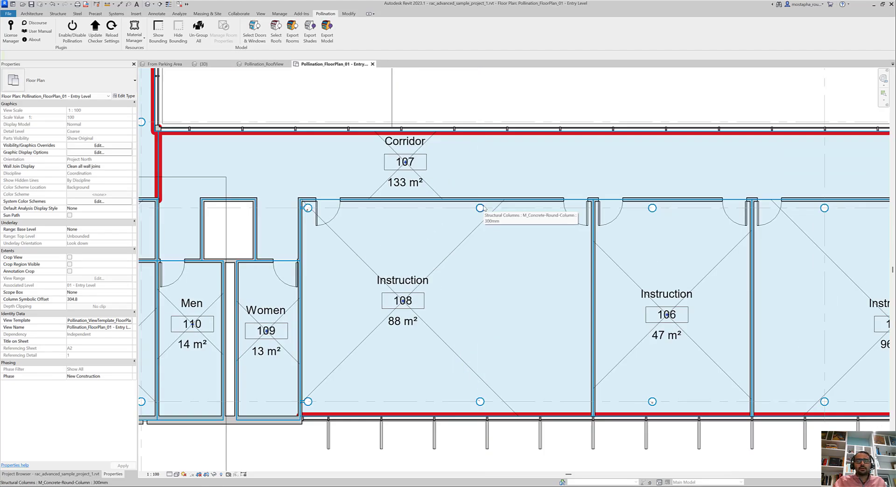
{"action": "scroll", "coordinate": [483, 208], "scroll_direction": "down", "scroll_amount": 4}
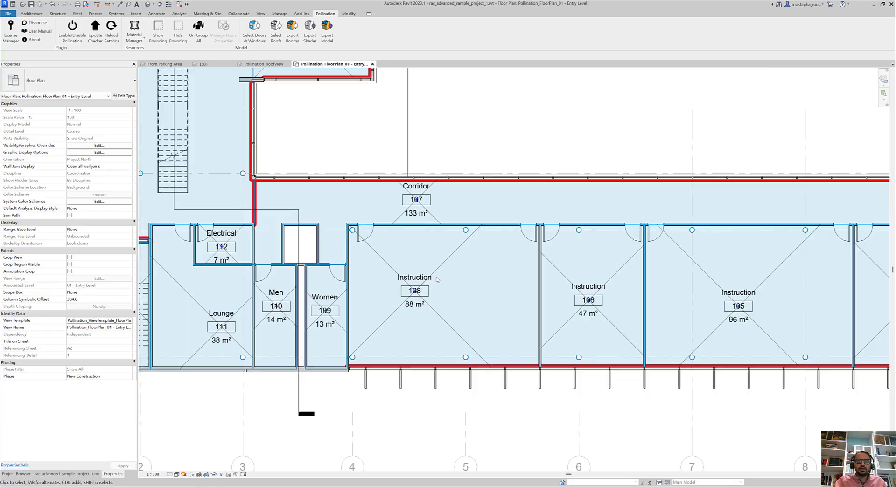
{"action": "middle_click_drag", "start_coordinate": [490, 117], "coordinate": [505, 233]}
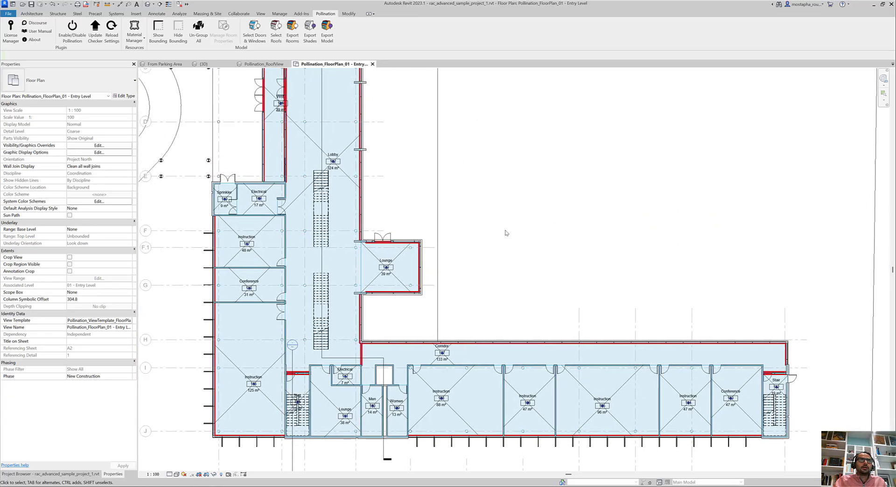
{"action": "scroll", "coordinate": [504, 235], "scroll_direction": "down", "scroll_amount": 2}
{"action": "middle_click_drag", "start_coordinate": [496, 181], "coordinate": [486, 247]}
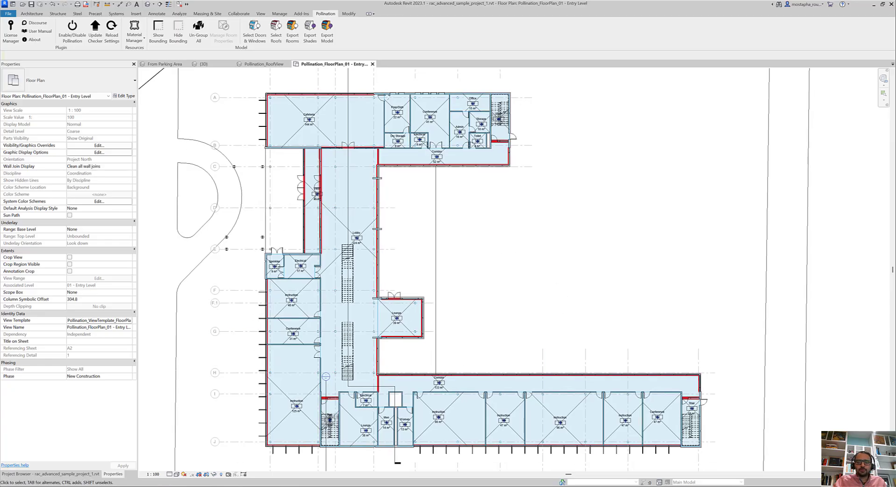
Create and open the floor plans for levels 02 - Floor and 03 - Floor from Pollination's Create Rooms dialog
{"action": "mouse_move", "coordinate": [547, 486]}
{"action": "left_click", "coordinate": [585, 455]}
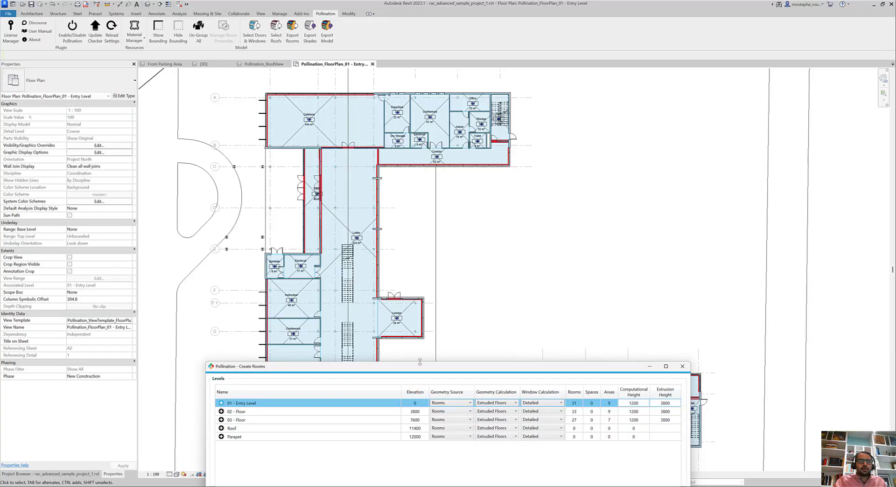
{"action": "left_click_drag", "start_coordinate": [420, 367], "coordinate": [414, 173]}
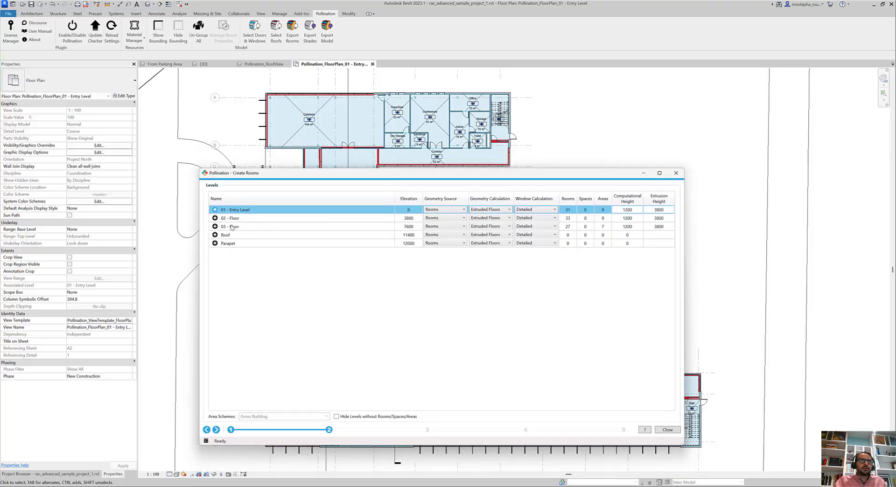
{"action": "left_click", "coordinate": [216, 218]}
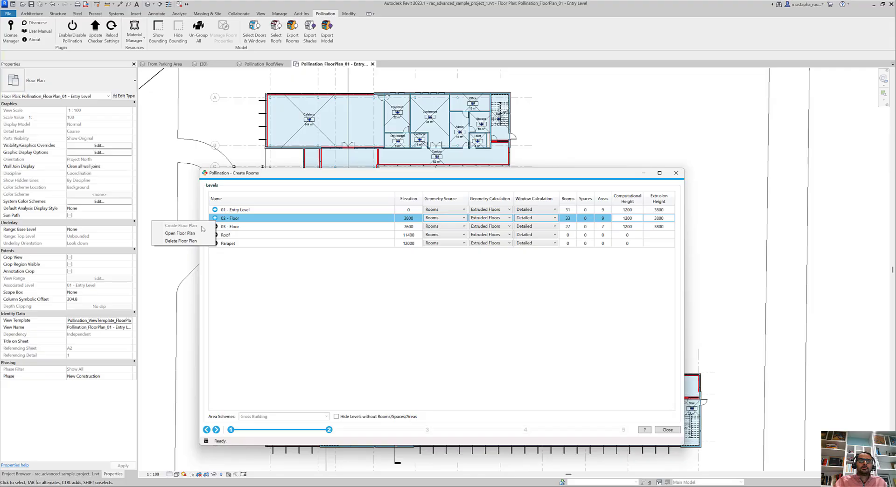
{"action": "left_click", "coordinate": [187, 233]}
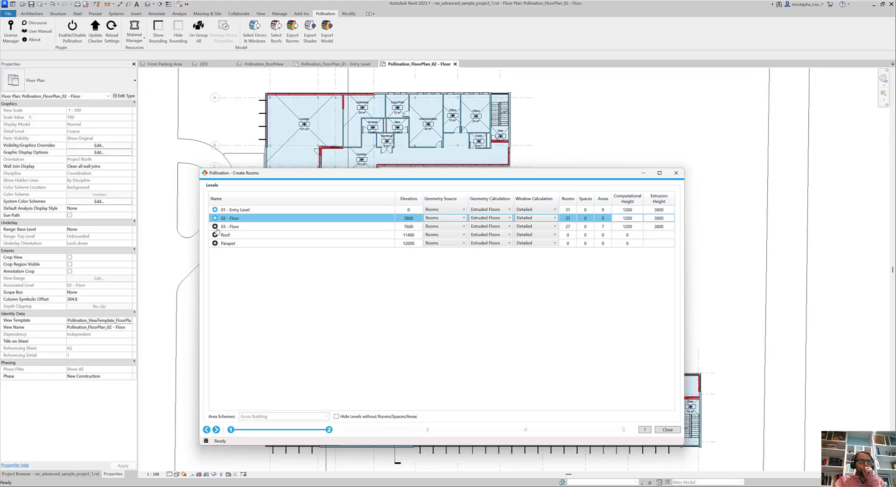
{"action": "right_click", "coordinate": [216, 228]}
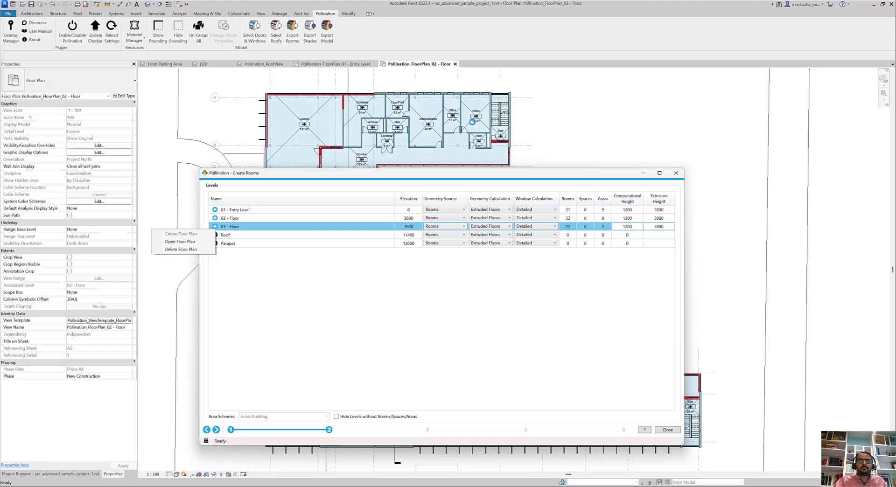
Examine the room coverage on the 02 - Floor plan and the 03 - Floor plan, looking for areas without rooms
{"action": "left_click", "coordinate": [423, 64]}
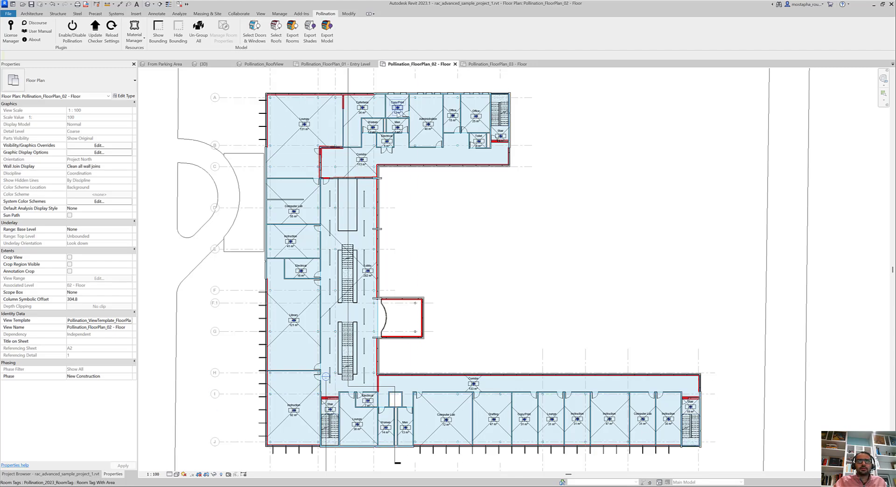
{"action": "scroll", "coordinate": [398, 113], "scroll_direction": "up", "scroll_amount": 4}
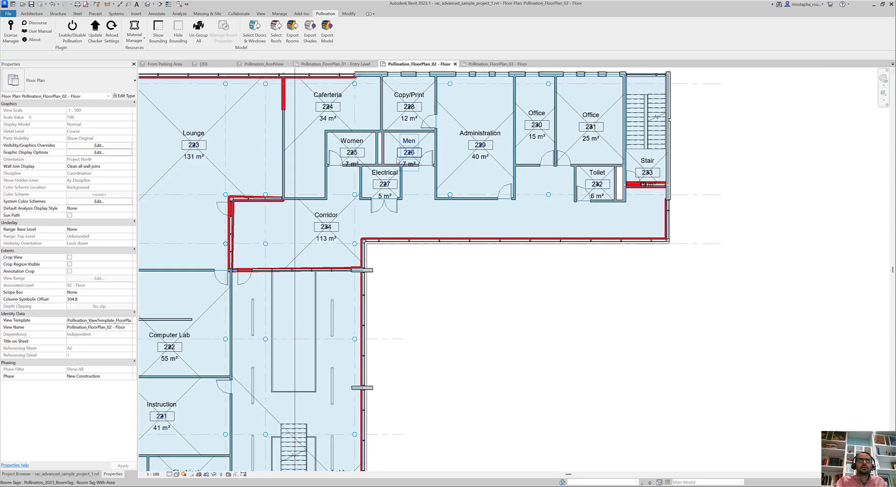
{"action": "scroll", "coordinate": [398, 160], "scroll_direction": "down", "scroll_amount": 2}
{"action": "left_click", "coordinate": [490, 64]}
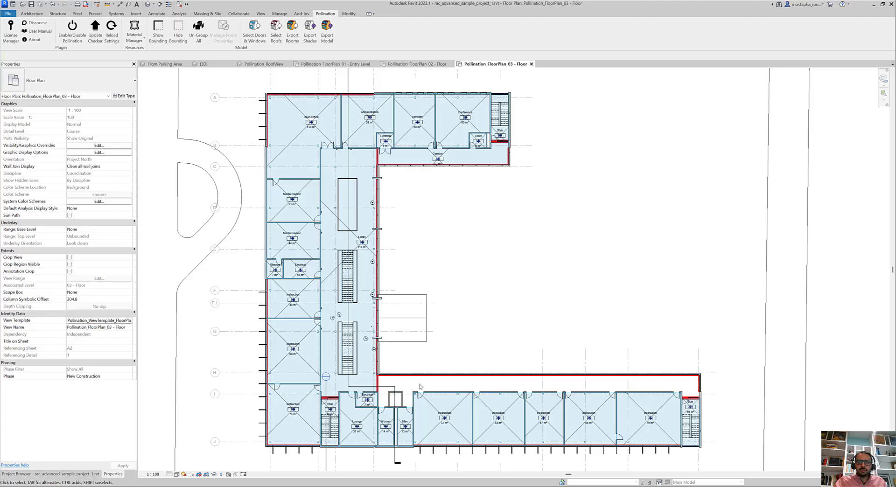
{"action": "scroll", "coordinate": [522, 386], "scroll_direction": "up", "scroll_amount": 2}
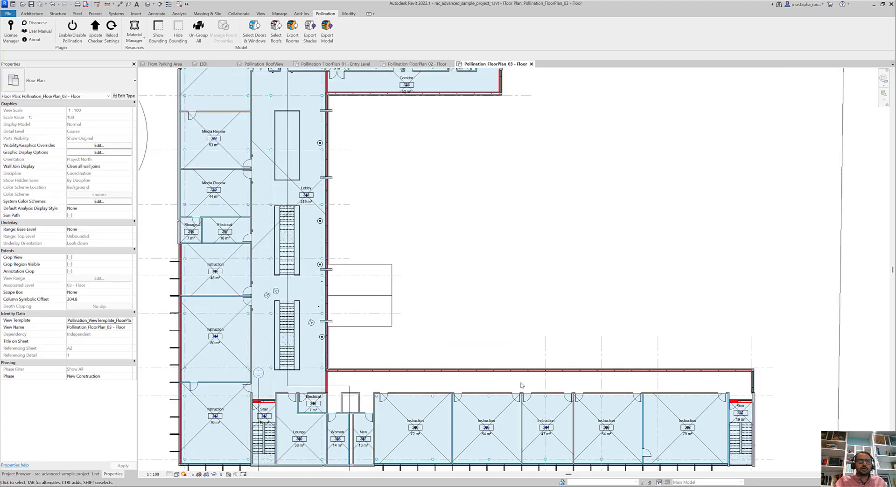
{"action": "scroll", "coordinate": [511, 385], "scroll_direction": "down", "scroll_amount": 1}
Check the room count of 03 - Floor in the Create Rooms dialog and return to that level's floor plan
{"action": "mouse_move", "coordinate": [550, 483]}
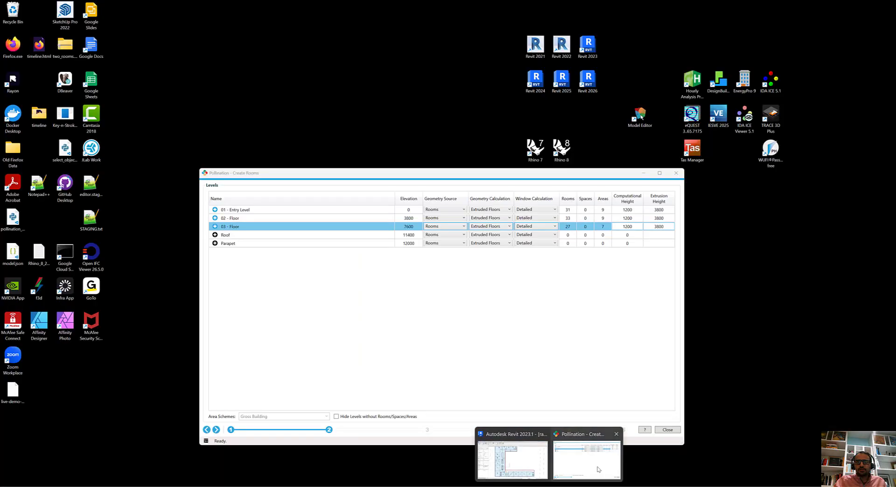
{"action": "left_click", "coordinate": [589, 460]}
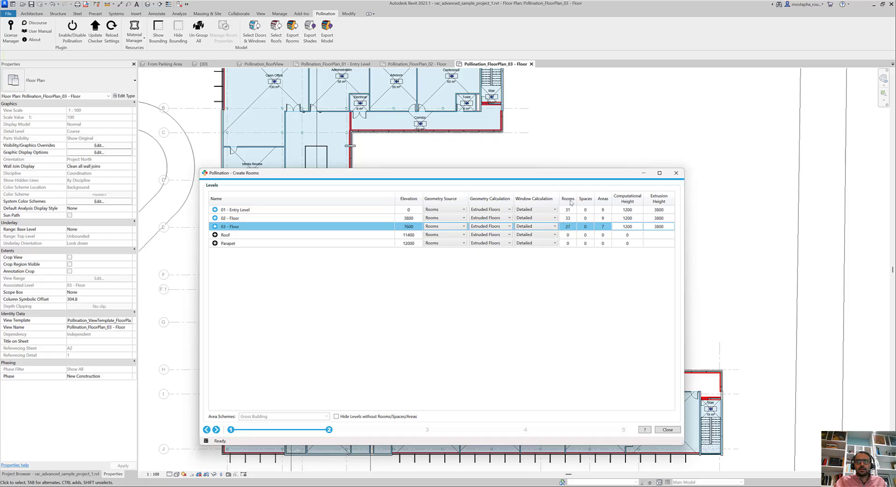
{"action": "left_click", "coordinate": [580, 112]}
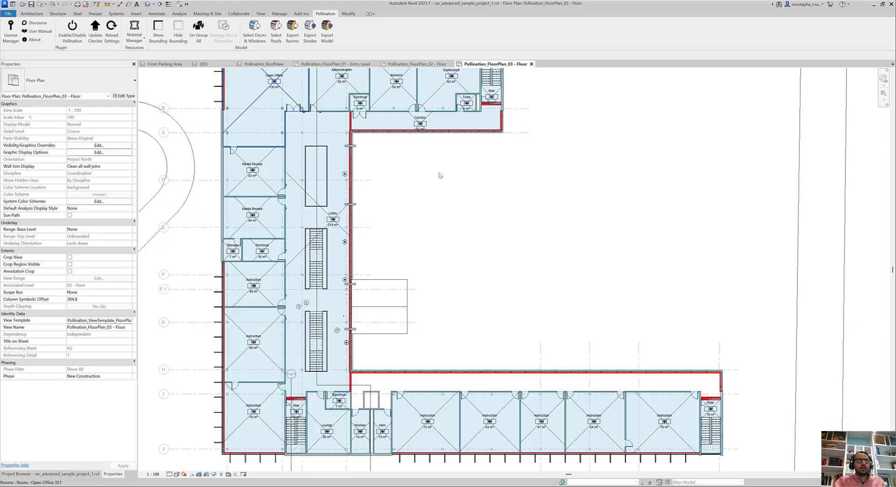
Place two rooms in the open area outside the building and move the lower one into the empty corridor along grid H
{"action": "key", "text": "r"}
{"action": "key", "text": "m"}
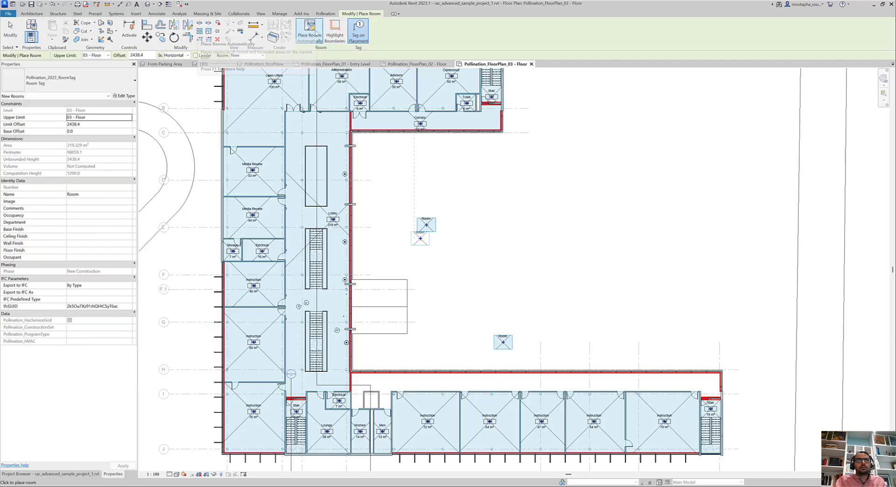
{"action": "key", "text": "Escape"}
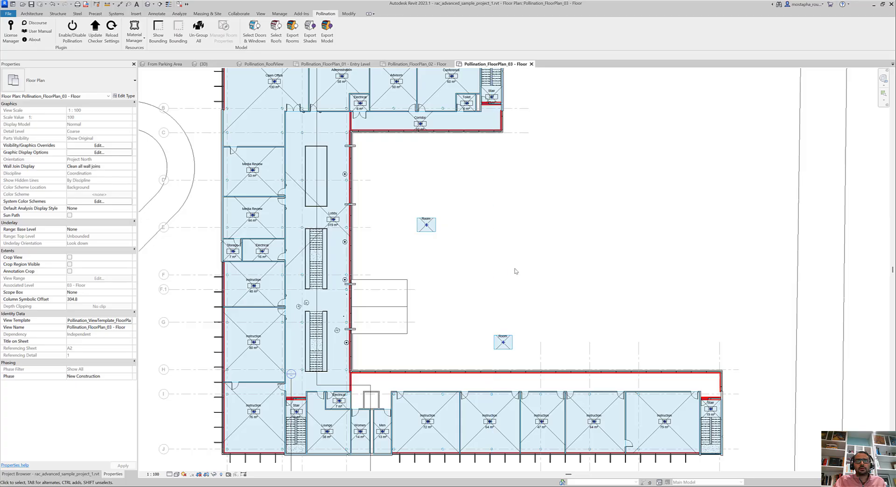
{"action": "left_click", "coordinate": [509, 342]}
{"action": "left_click_drag", "start_coordinate": [509, 342], "coordinate": [513, 389]}
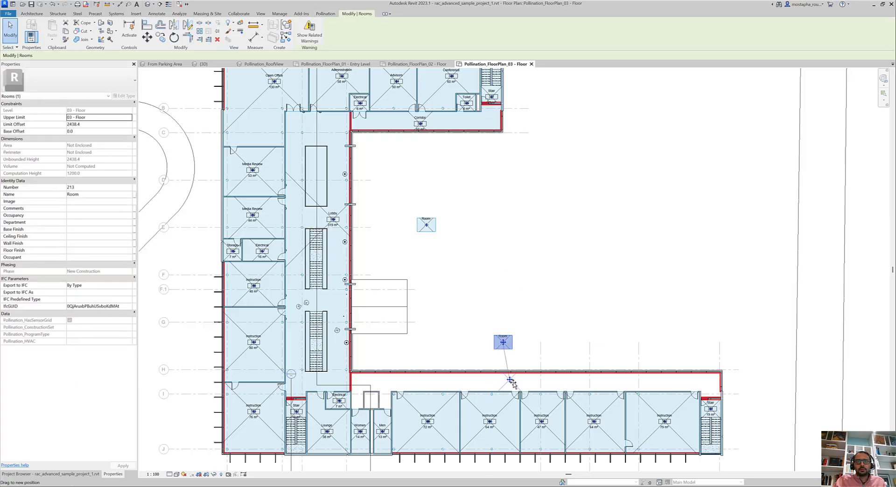
Move the relocated room's tag inside the corridor, just beside the room's centre cross
{"action": "left_click", "coordinate": [503, 339]}
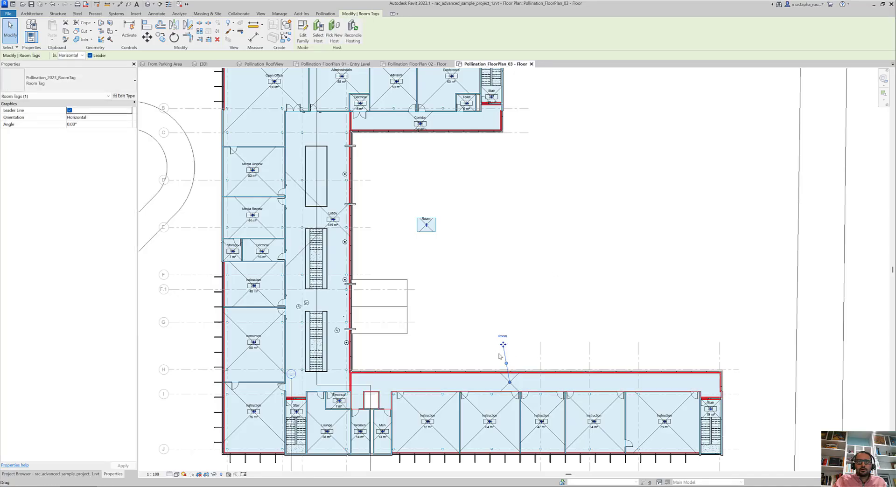
{"action": "left_click_drag", "start_coordinate": [499, 356], "coordinate": [498, 381]}
{"action": "scroll", "coordinate": [499, 381], "scroll_direction": "up", "scroll_amount": 4}
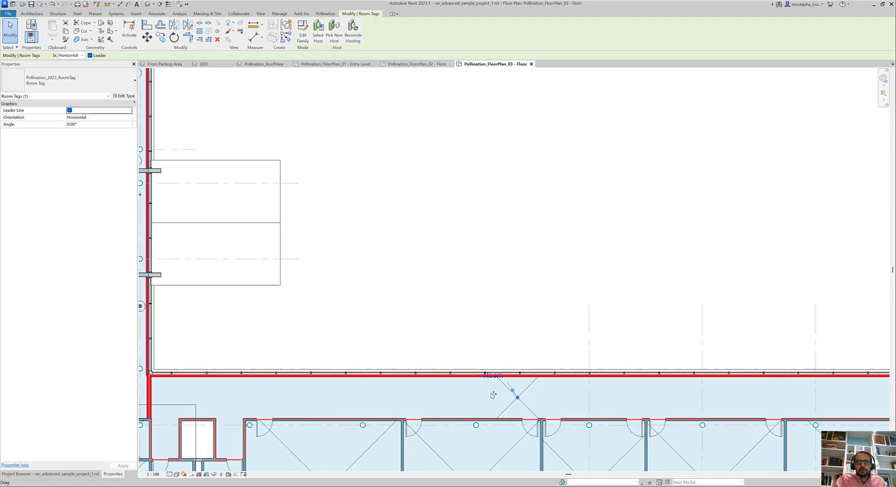
{"action": "left_click_drag", "start_coordinate": [494, 396], "coordinate": [493, 406]}
Rename the new room along grid H as Corridor through its tag
{"action": "left_click", "coordinate": [490, 387]}
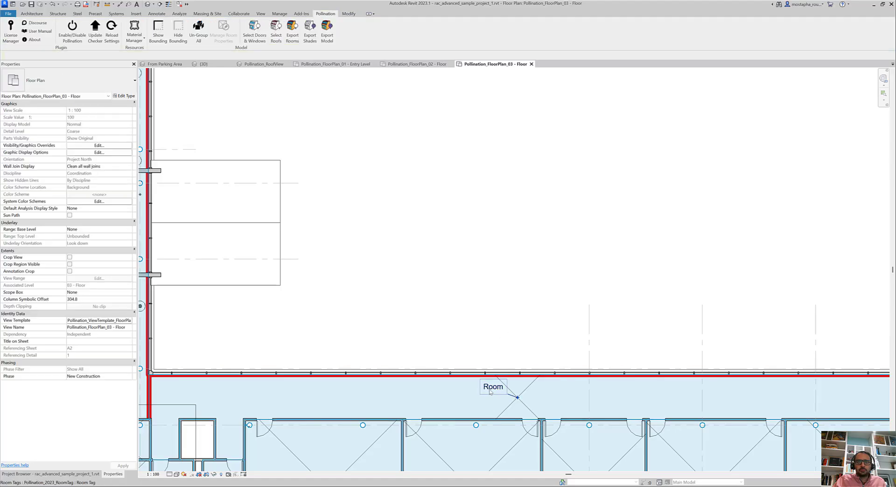
{"action": "type", "text": "q"}
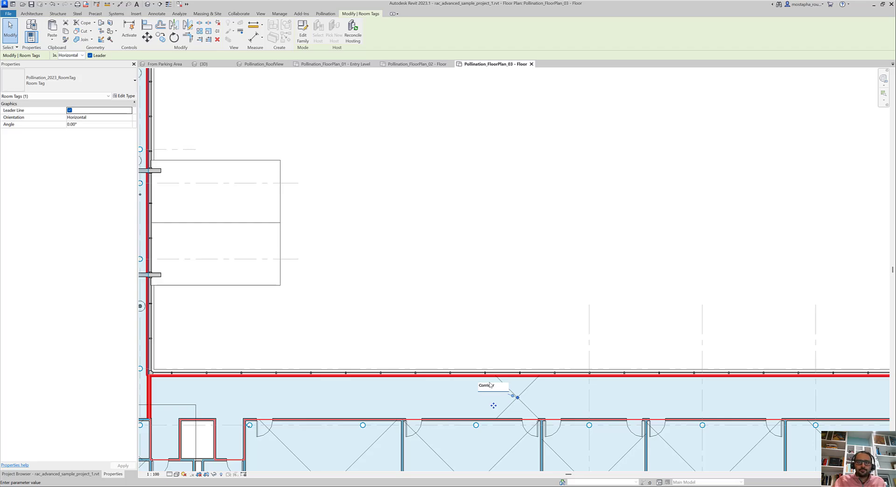
{"action": "key", "text": "Return"}
Check the updated room count of 03 - Floor in the Create Rooms dialog, moving the dialog clear of the remaining outside room
{"action": "scroll", "coordinate": [509, 308], "scroll_direction": "down", "scroll_amount": 3}
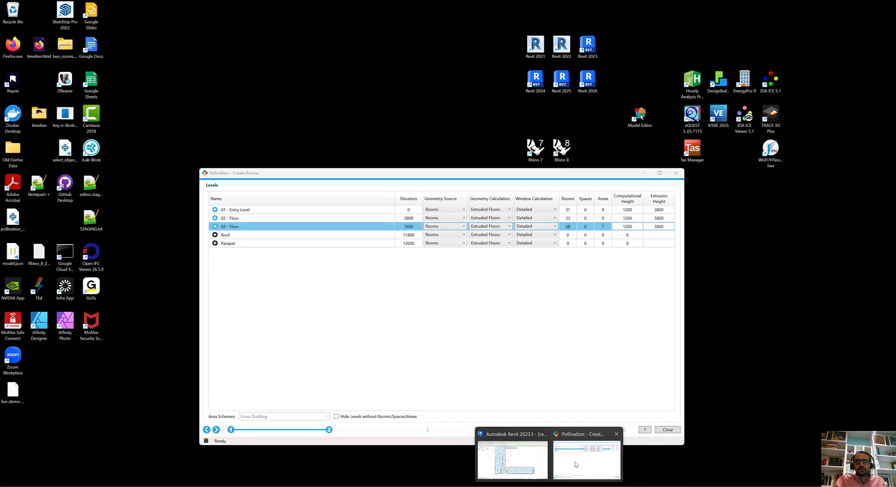
{"action": "left_click", "coordinate": [588, 455]}
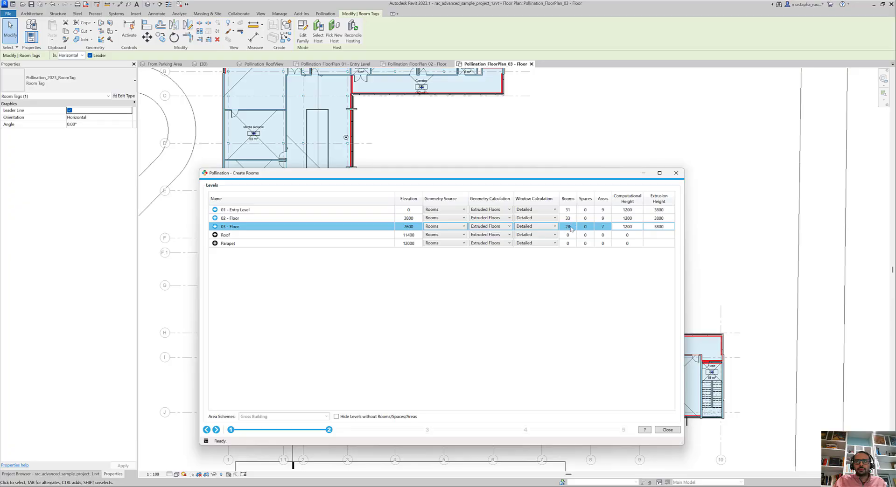
{"action": "left_click_drag", "start_coordinate": [556, 176], "coordinate": [552, 270]}
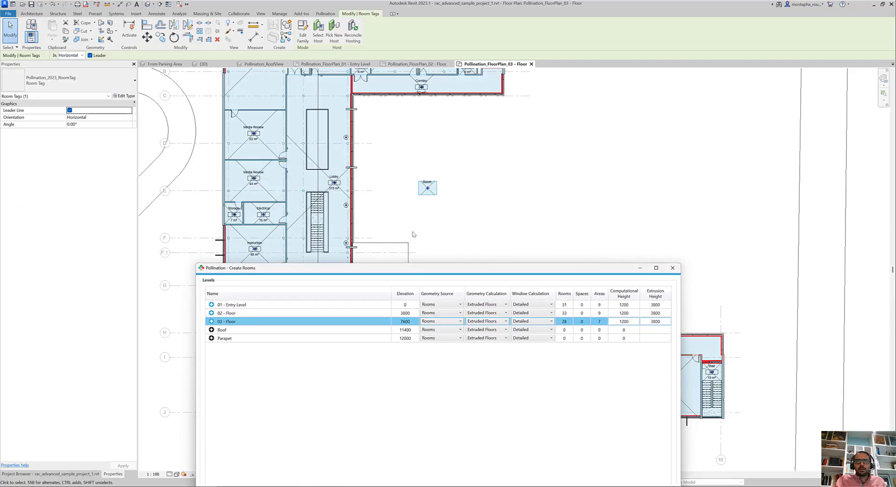
Delete the unenclosed room and its tag left in the open area outside the 03 - Floor building outline
{"action": "left_click", "coordinate": [428, 184]}
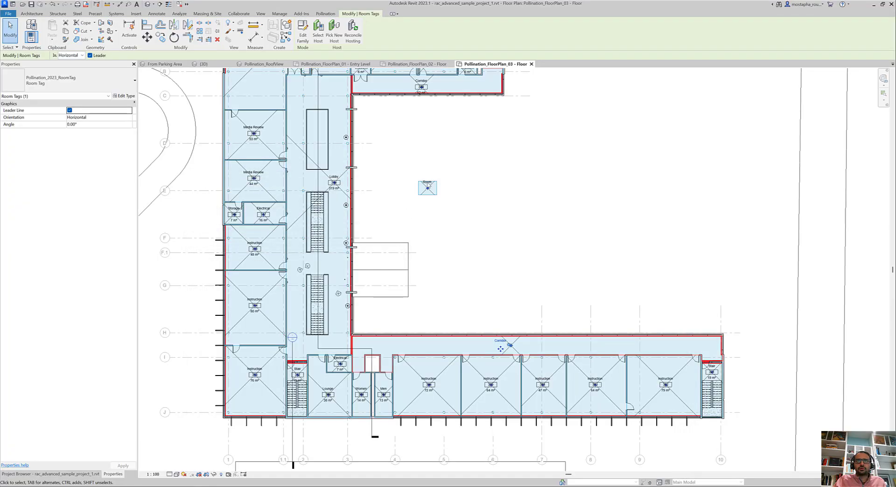
{"action": "left_click", "coordinate": [481, 139]}
{"action": "left_click_drag", "start_coordinate": [481, 137], "coordinate": [513, 178]}
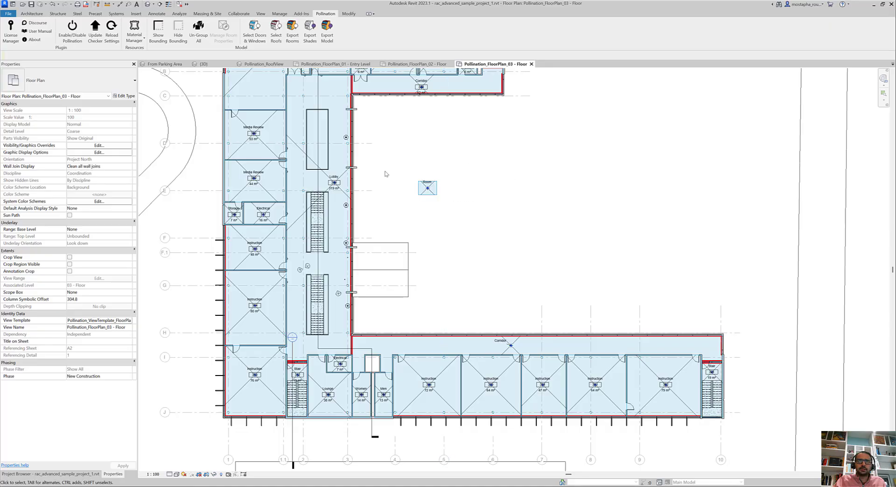
{"action": "left_click_drag", "start_coordinate": [431, 169], "coordinate": [421, 208]}
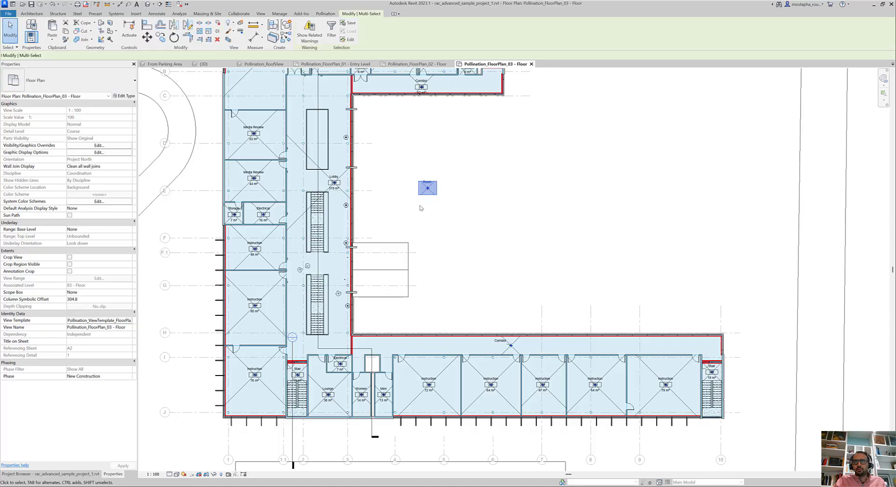
{"action": "left_click", "coordinate": [421, 208]}
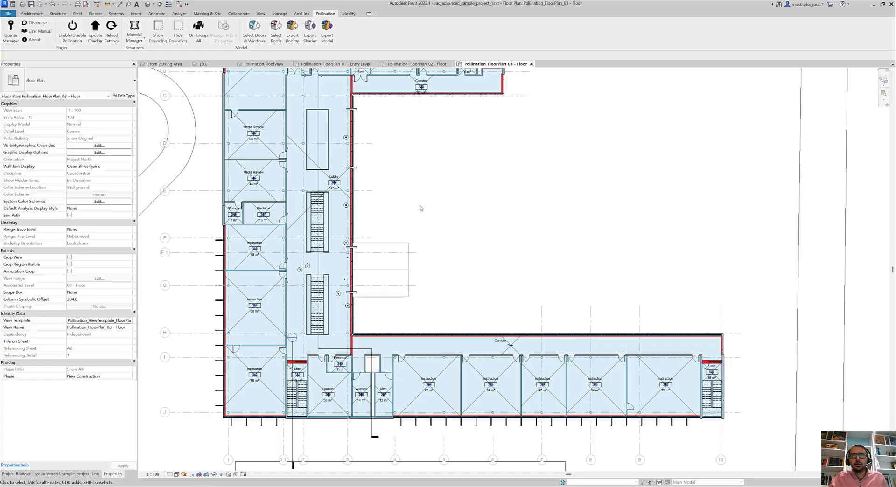